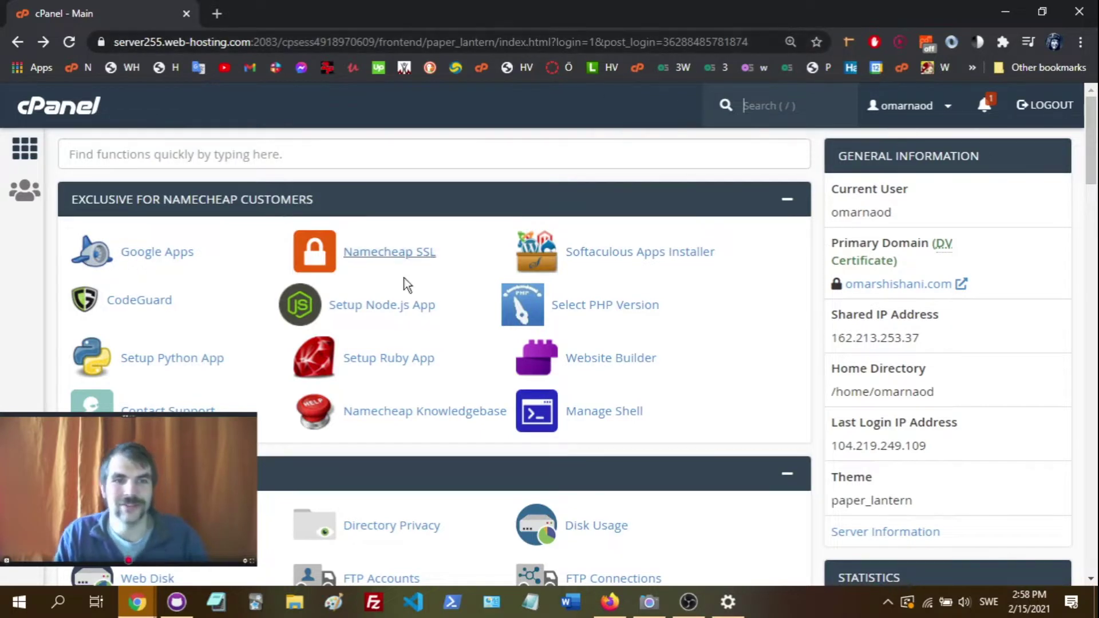
- Open the Email Accounts list and start creating a new email account
scroll(403, 277, down, 1)
scroll(355, 300, up, 1)
scroll(376, 191, down, 1)
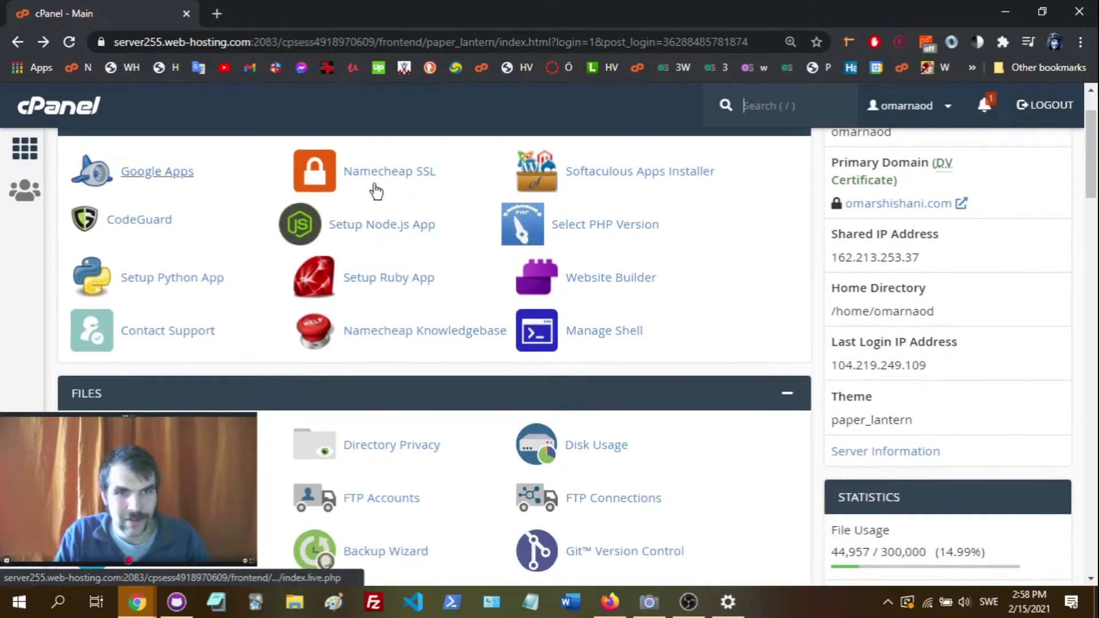
scroll(376, 191, down, 10)
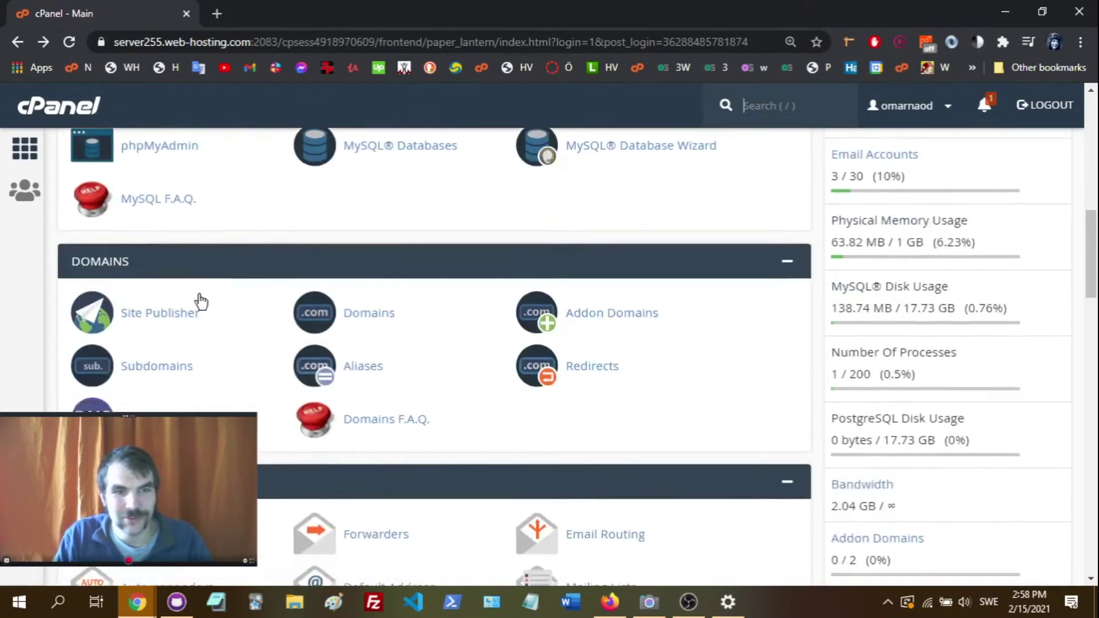
scroll(189, 303, down, 4)
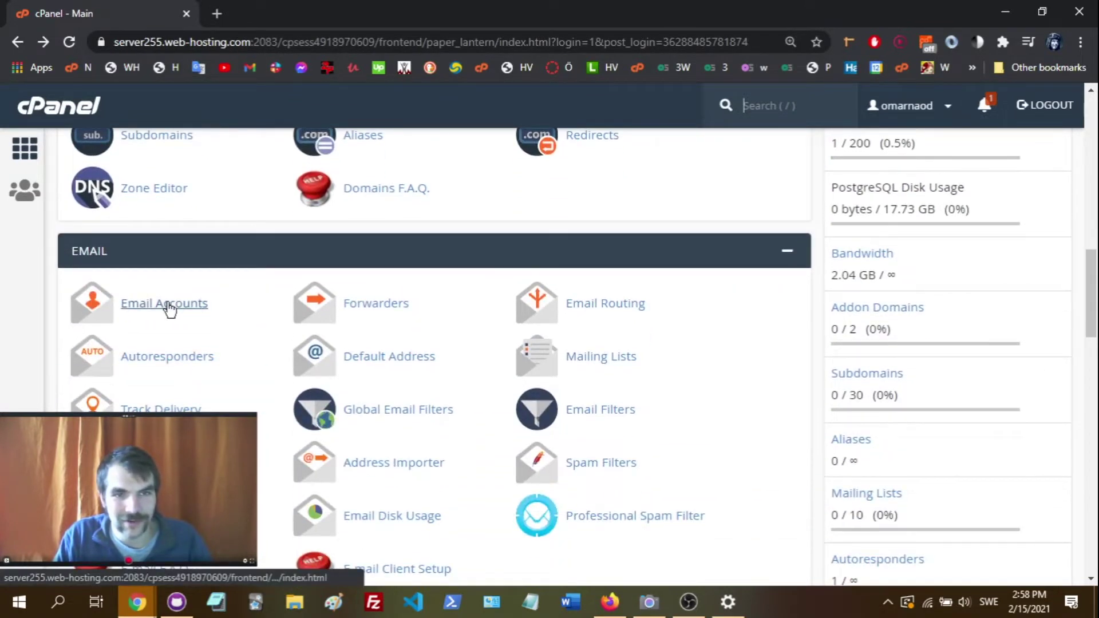
scroll(170, 309, down, 1)
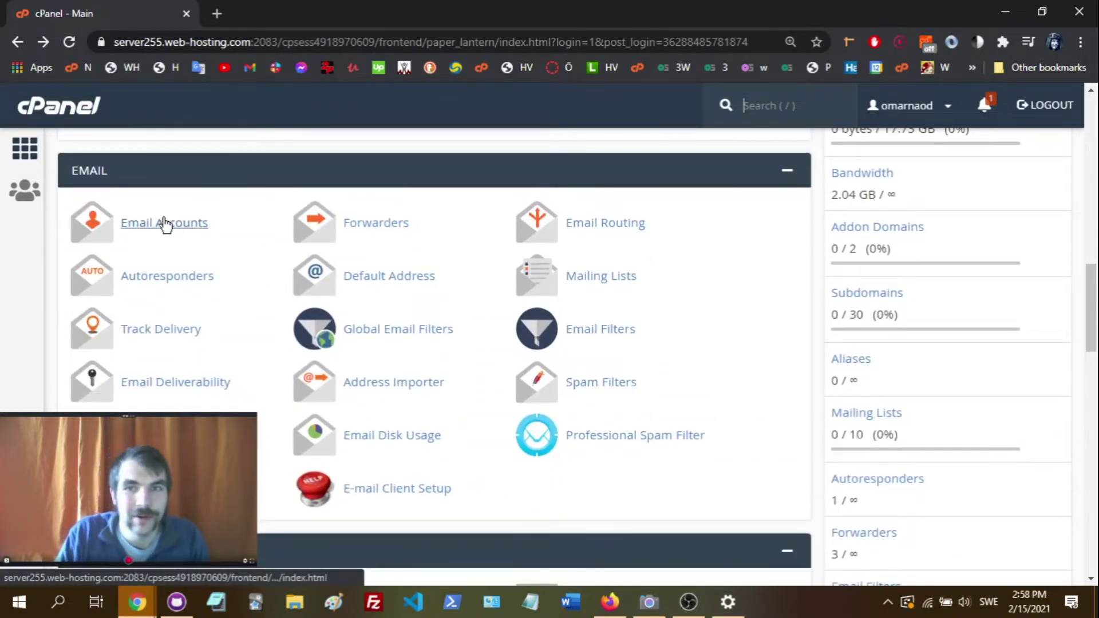
click(164, 234)
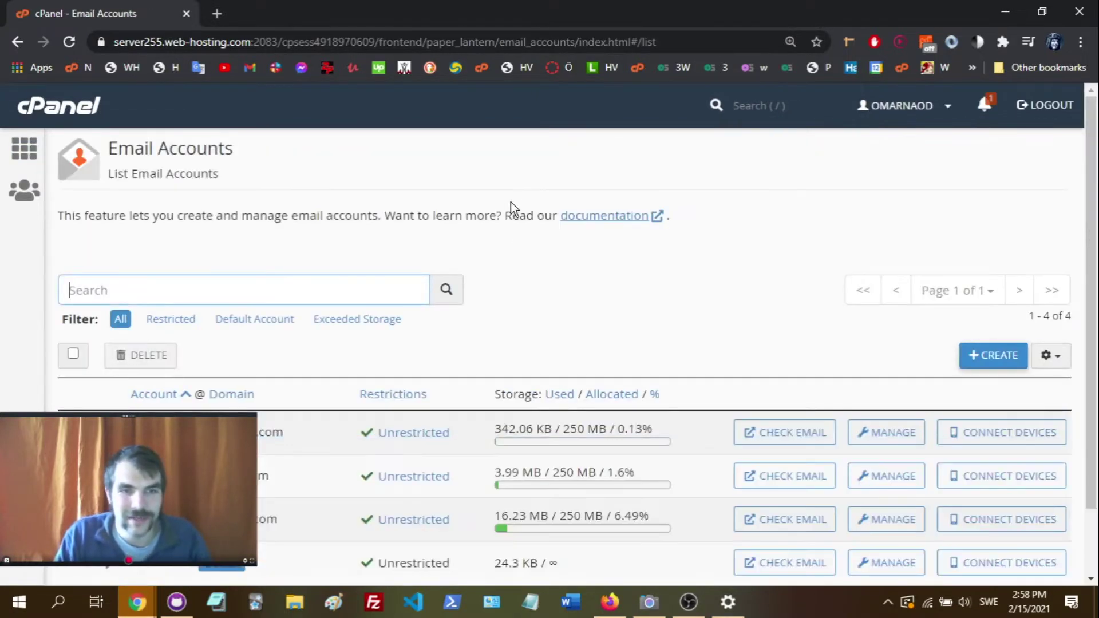
scroll(511, 201, down, 1)
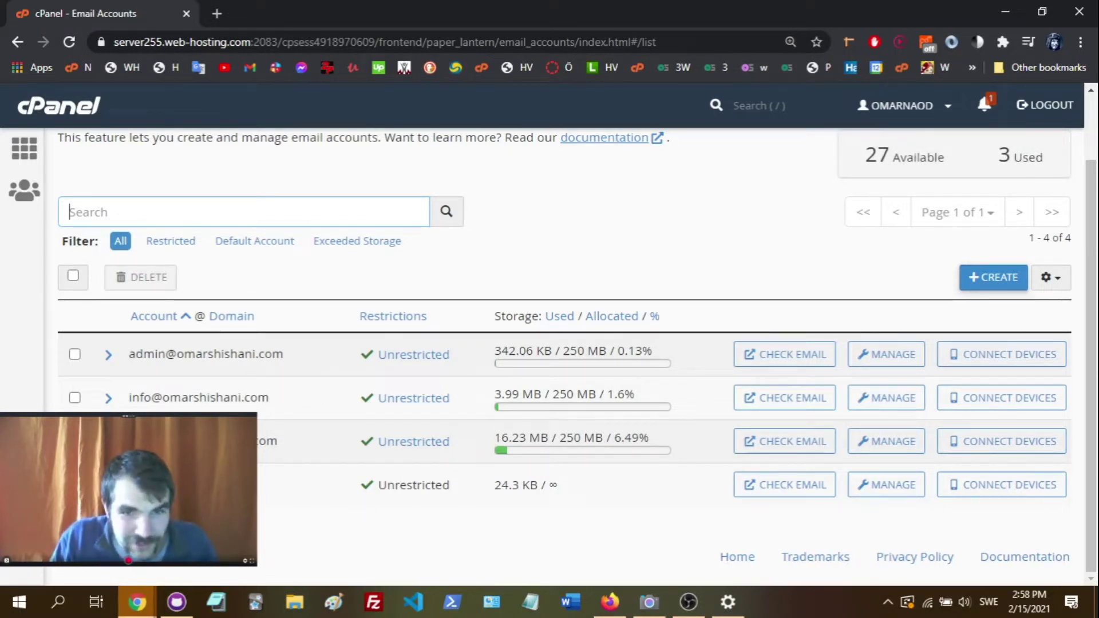
click(997, 281)
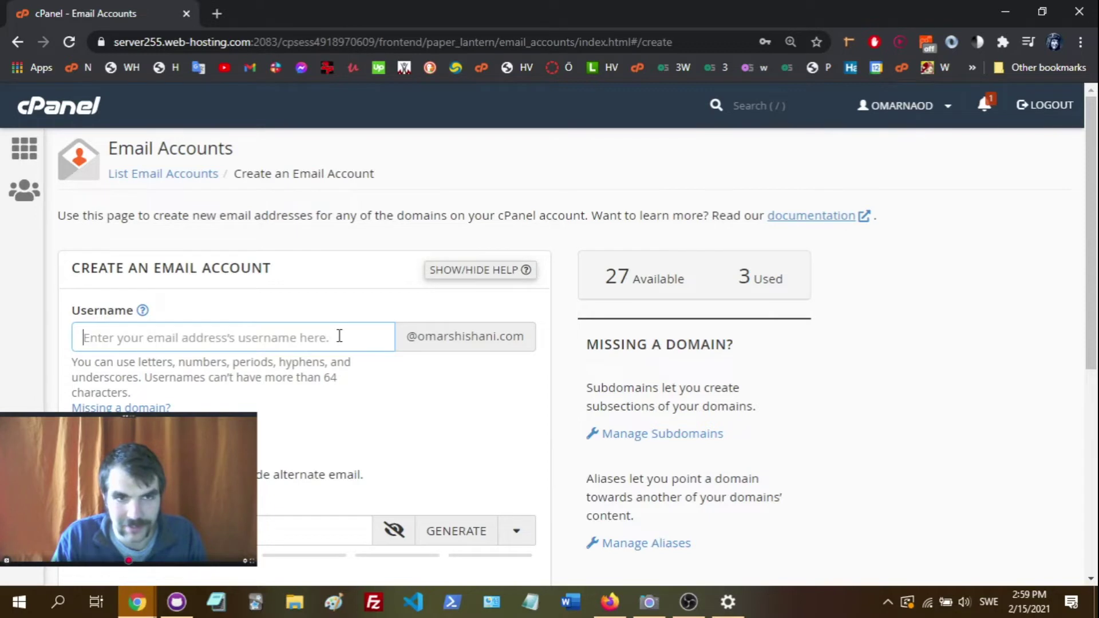
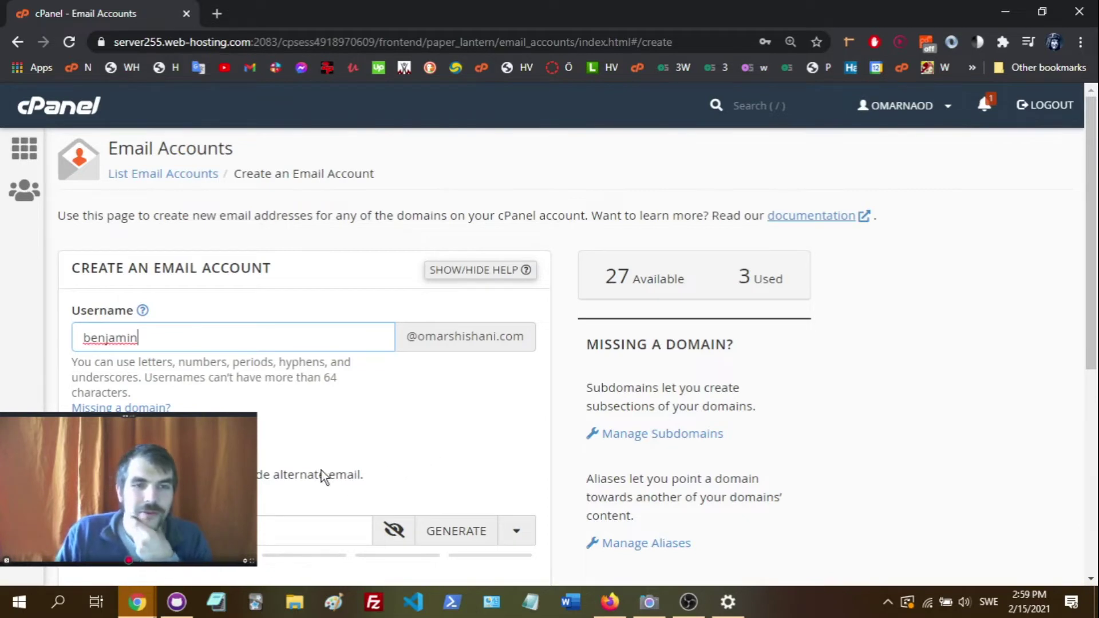
- Replace the mistyped username with the new mailbox's username on omarshishani.com
key(ctrl+a)
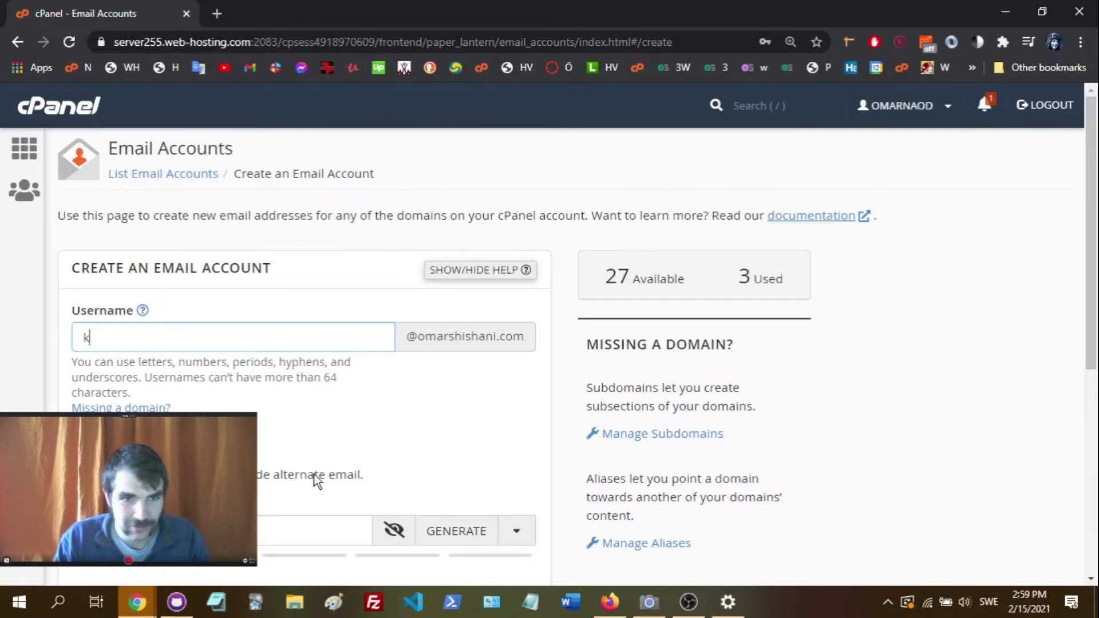
click(386, 447)
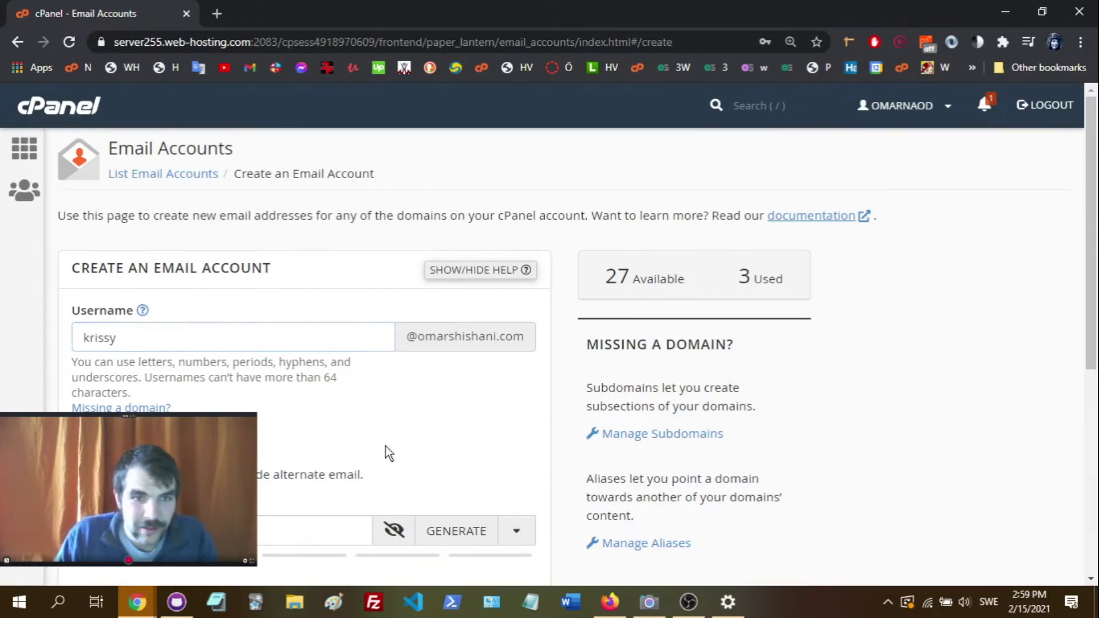
scroll(218, 395, down, 1)
scroll(219, 395, down, 1)
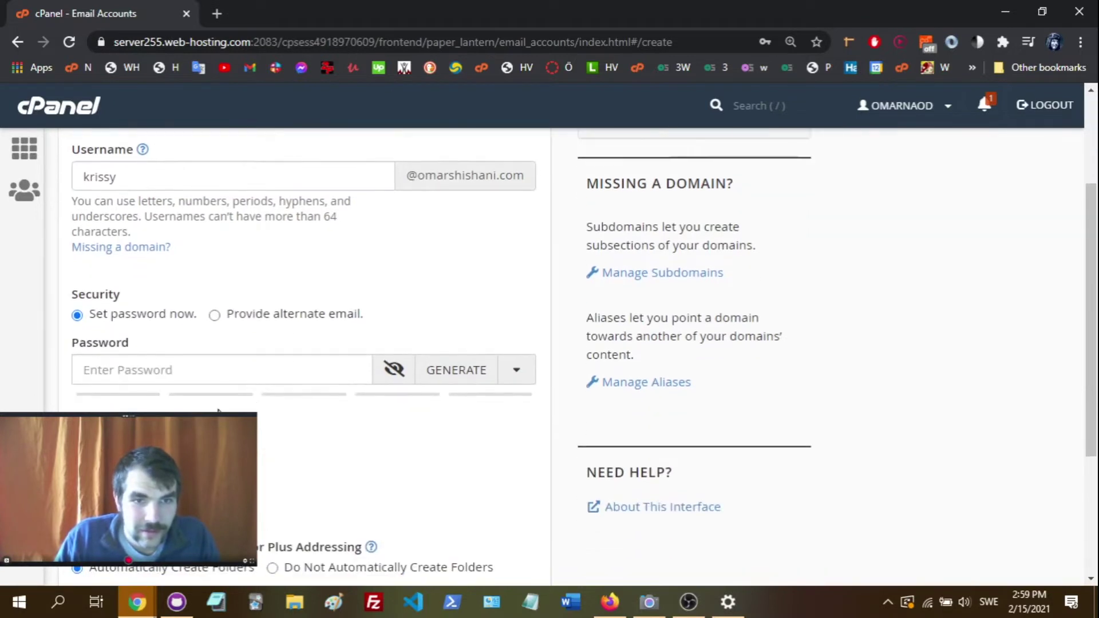
click(164, 364)
- Enter a strong account password, keep 250 MB storage, and create the mailbox
scroll(101, 401, up, 1)
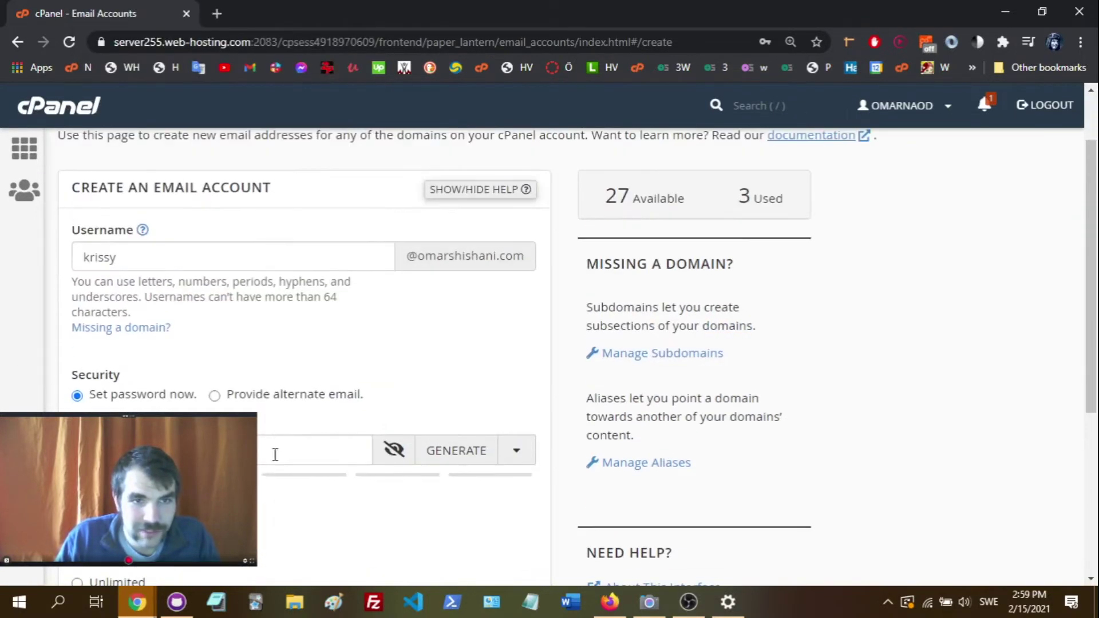
click(257, 435)
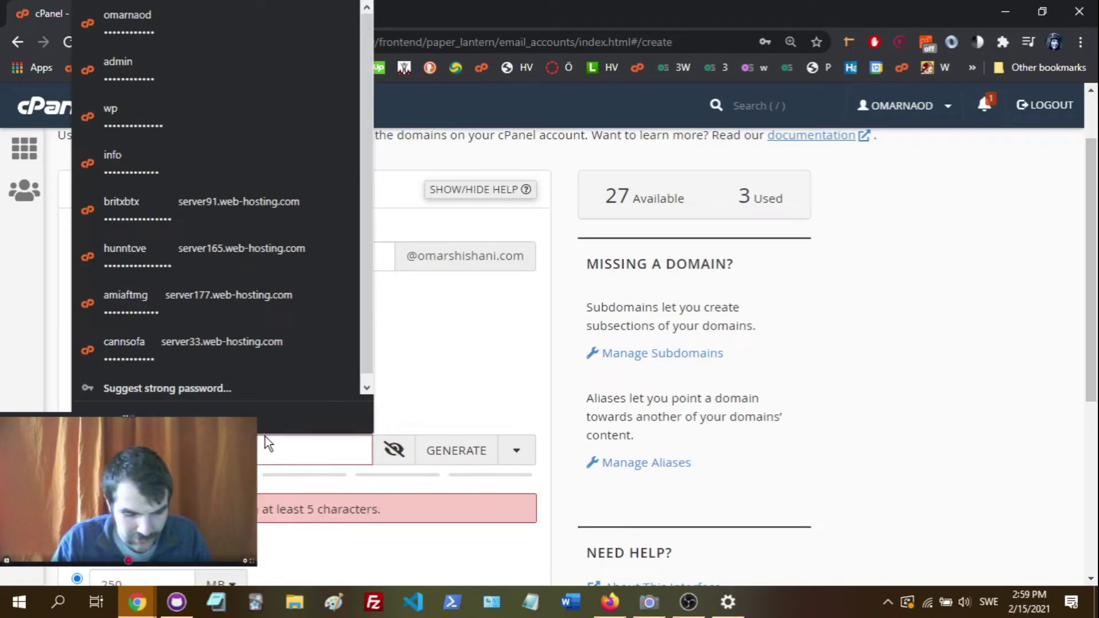
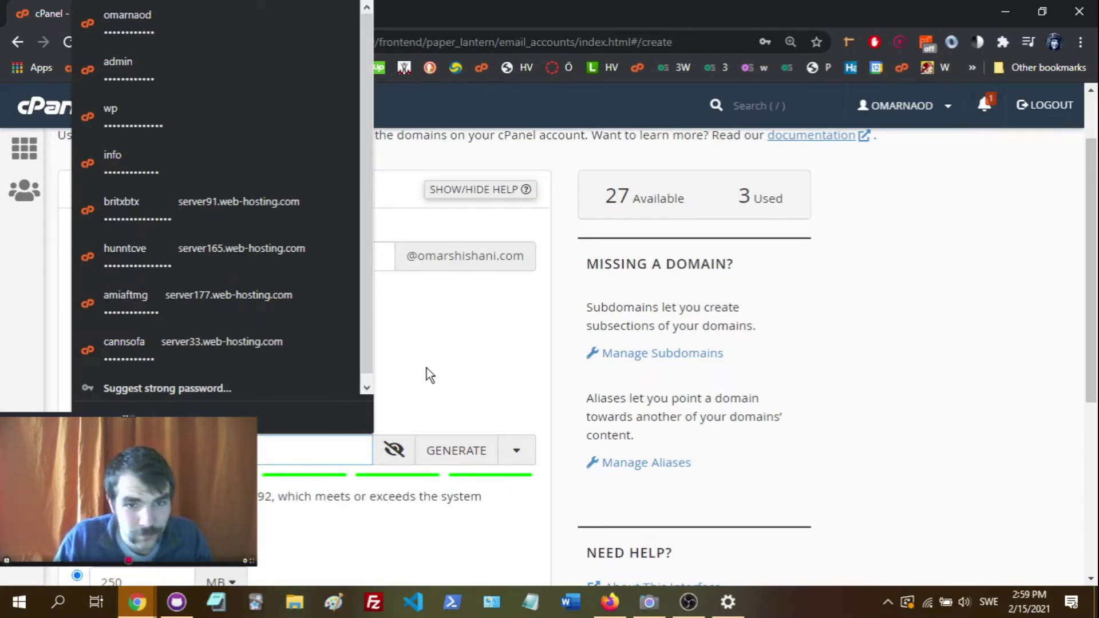
key(ctrl+a)
key(BackSpace)
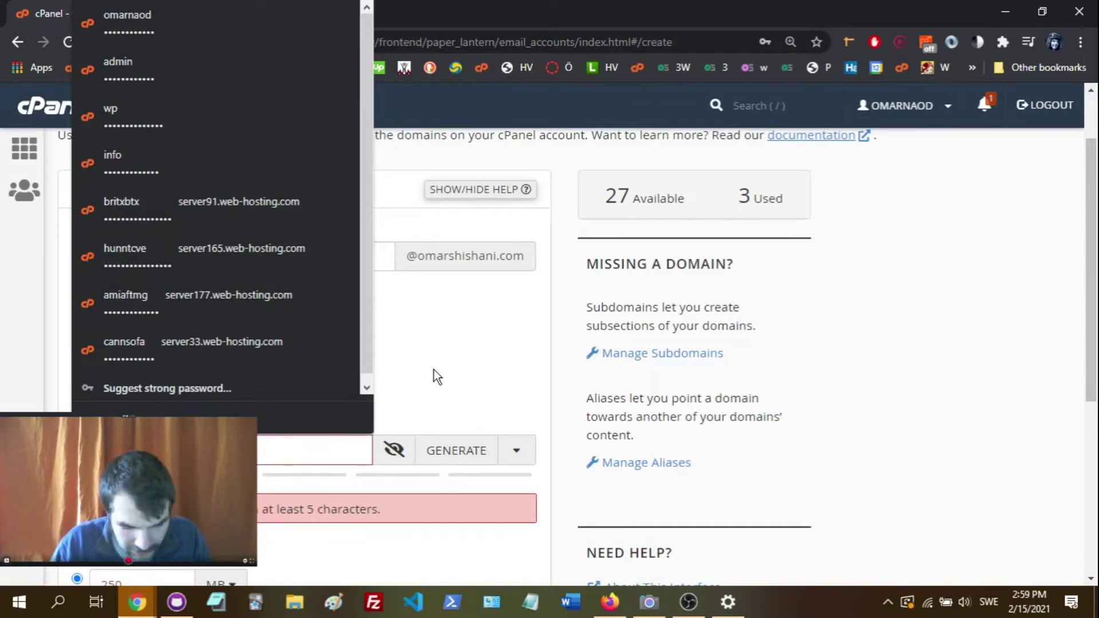
key(ctrl+z)
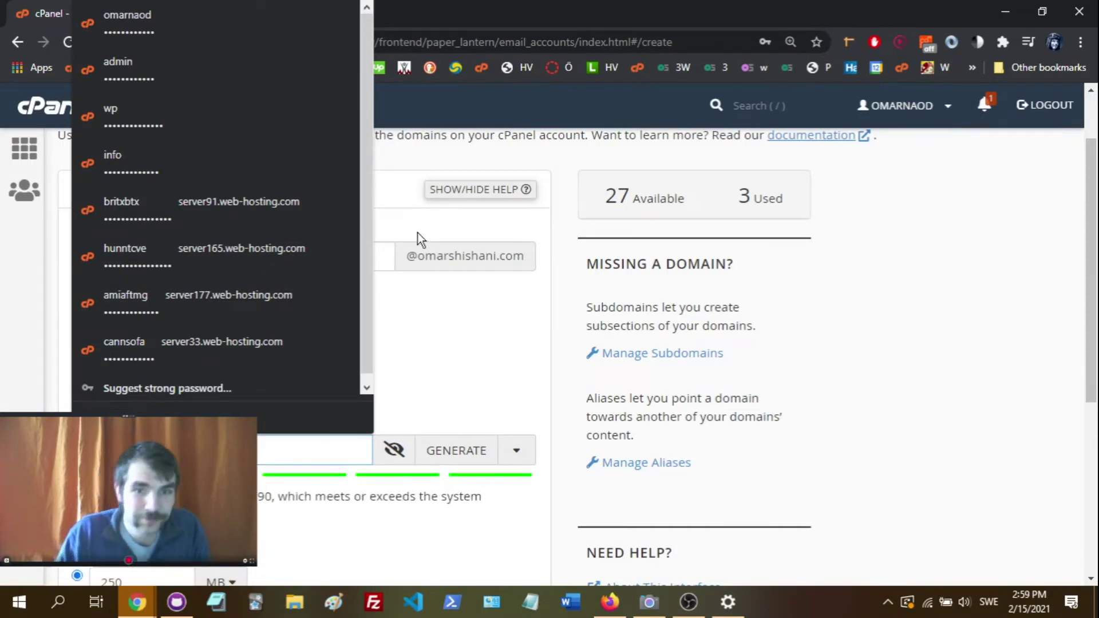
scroll(456, 340, down, 4)
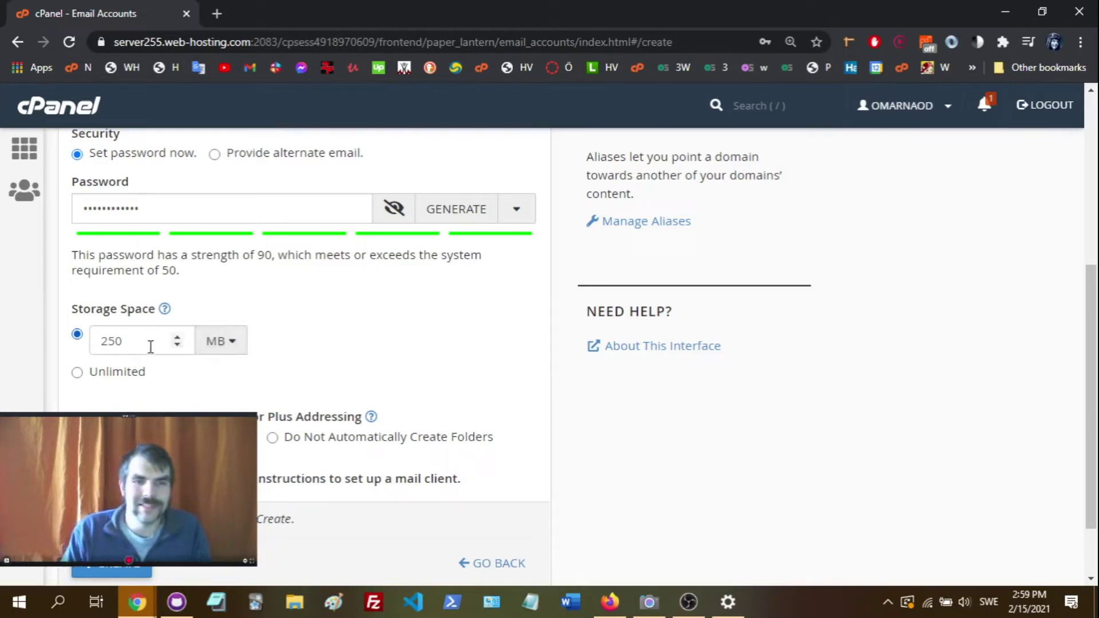
scroll(326, 400, down, 2)
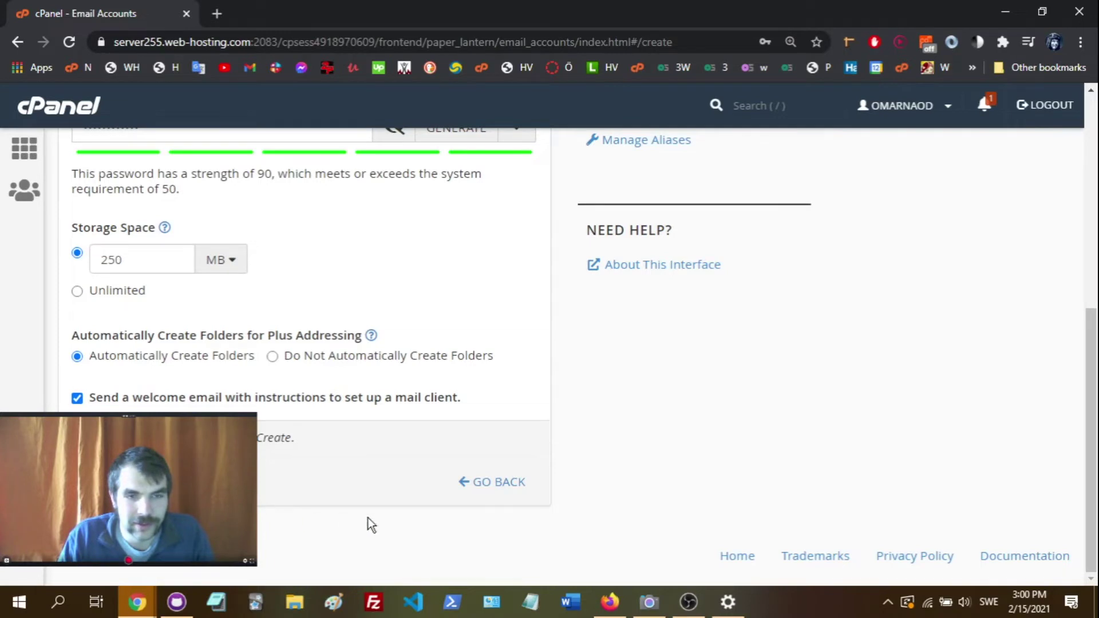
key(Return)
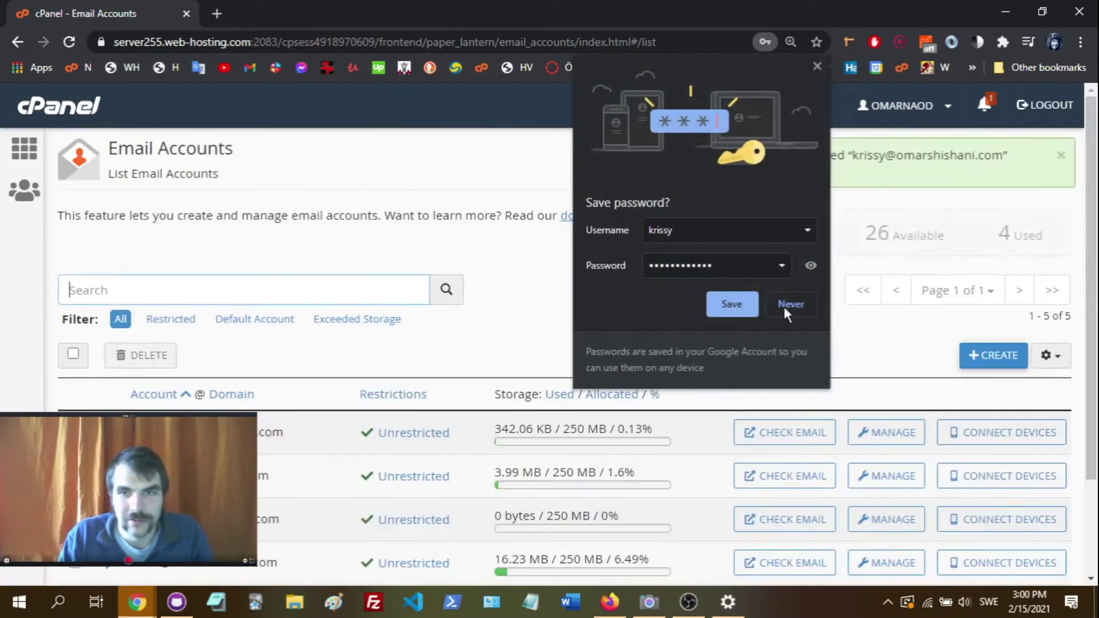
- Decline Chrome's password-saving offer and copy the new mailbox address from the account list
click(790, 304)
scroll(258, 292, down, 2)
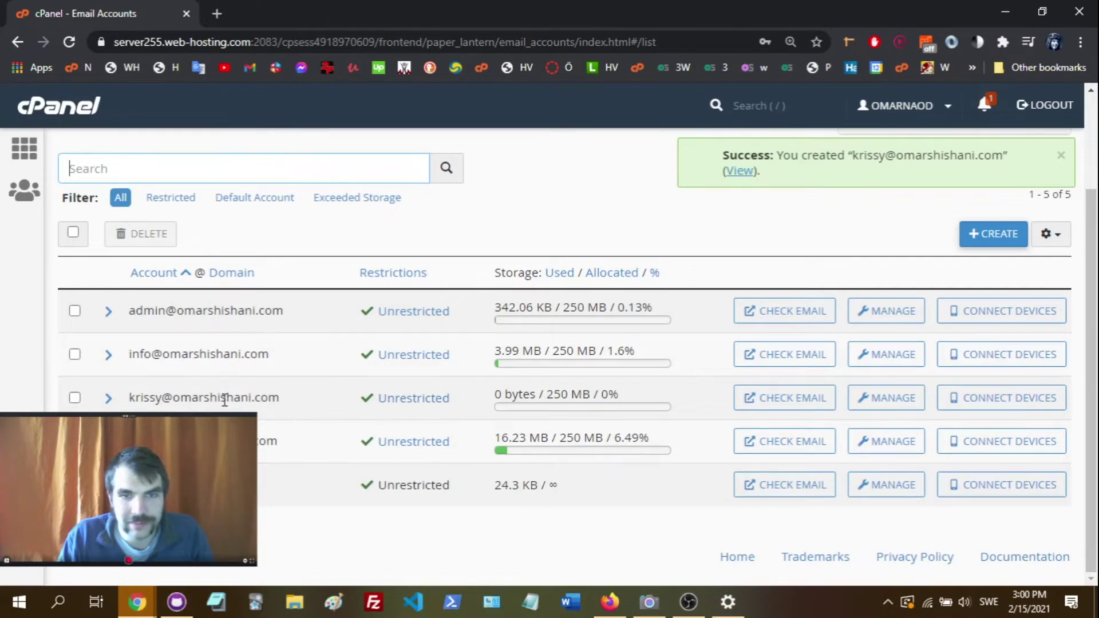
drag(130, 398, 309, 407)
right_click(260, 401)
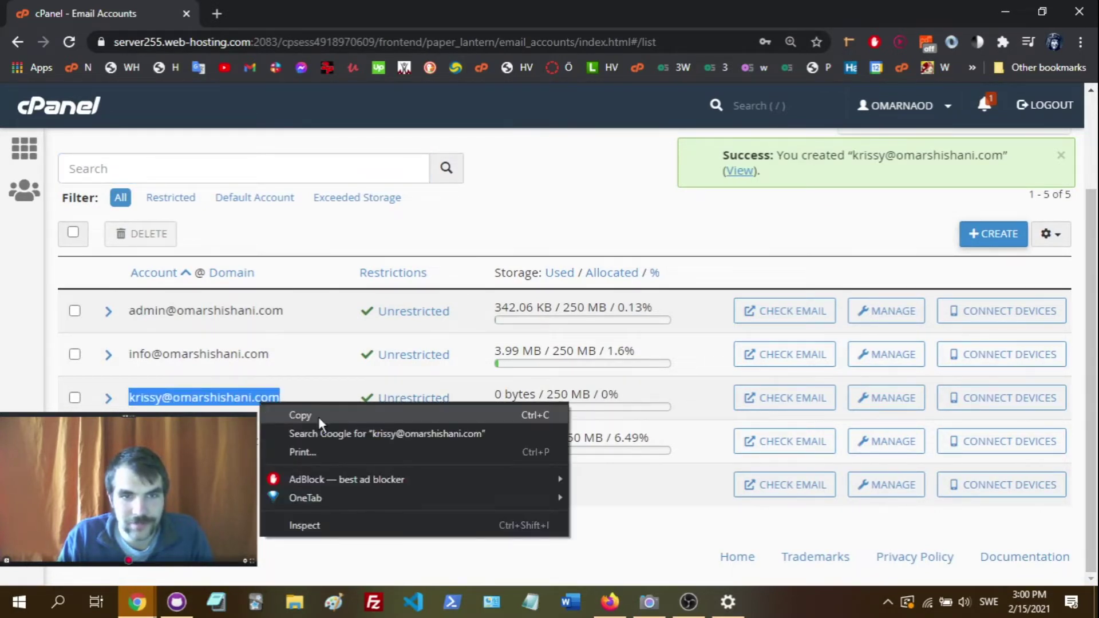
click(319, 416)
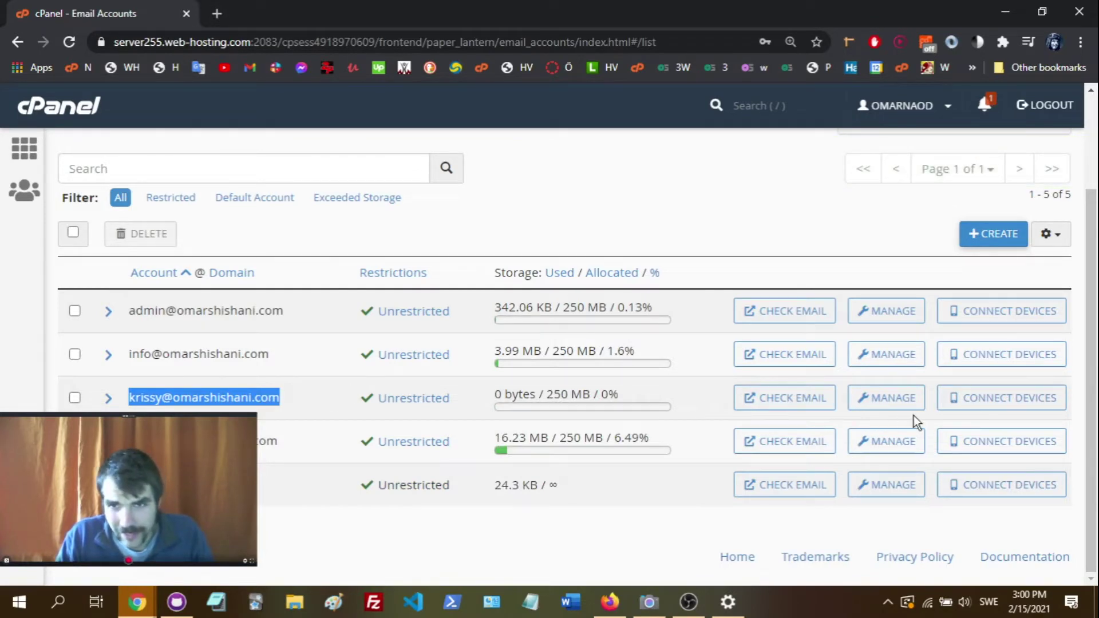
scroll(649, 437, up, 1)
scroll(649, 437, up, 1)
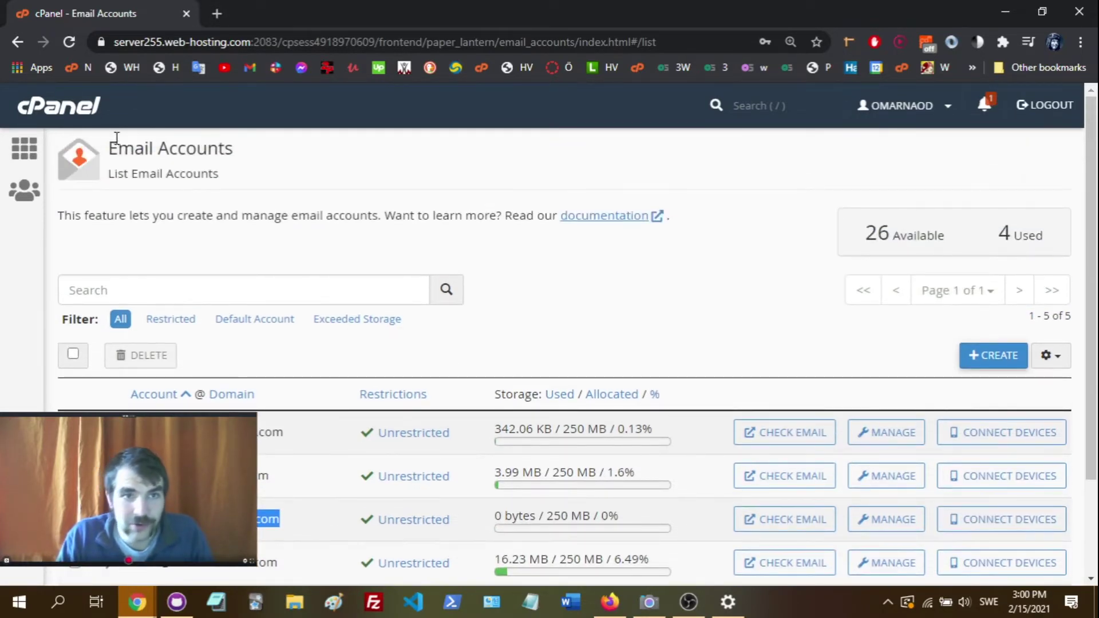
- Return to the cPanel home and open the email Forwarders page
click(64, 108)
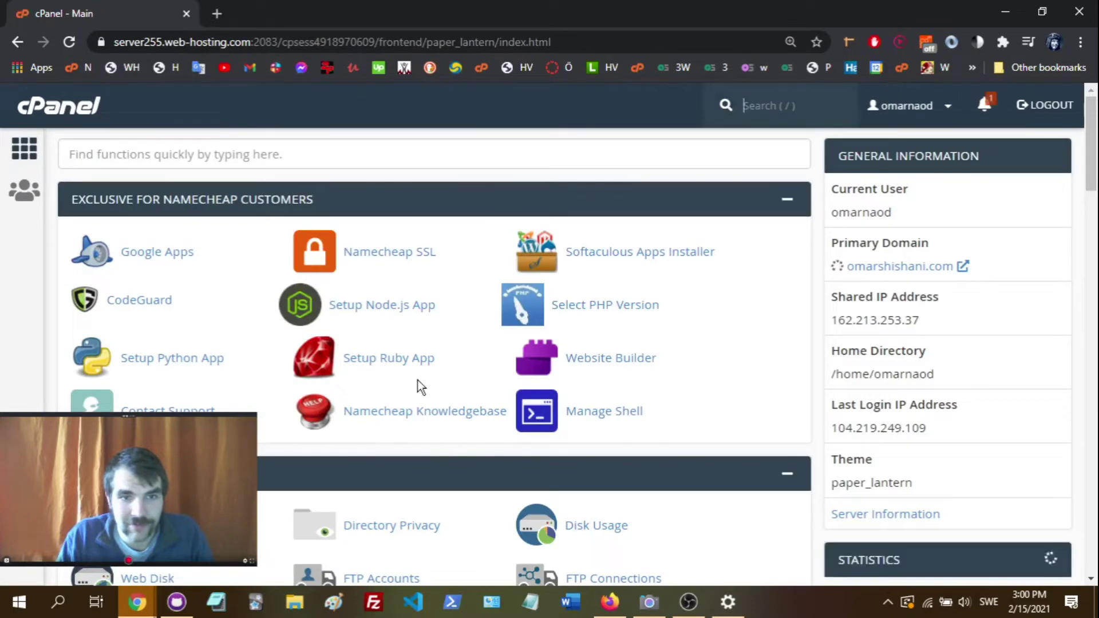
scroll(418, 381, down, 8)
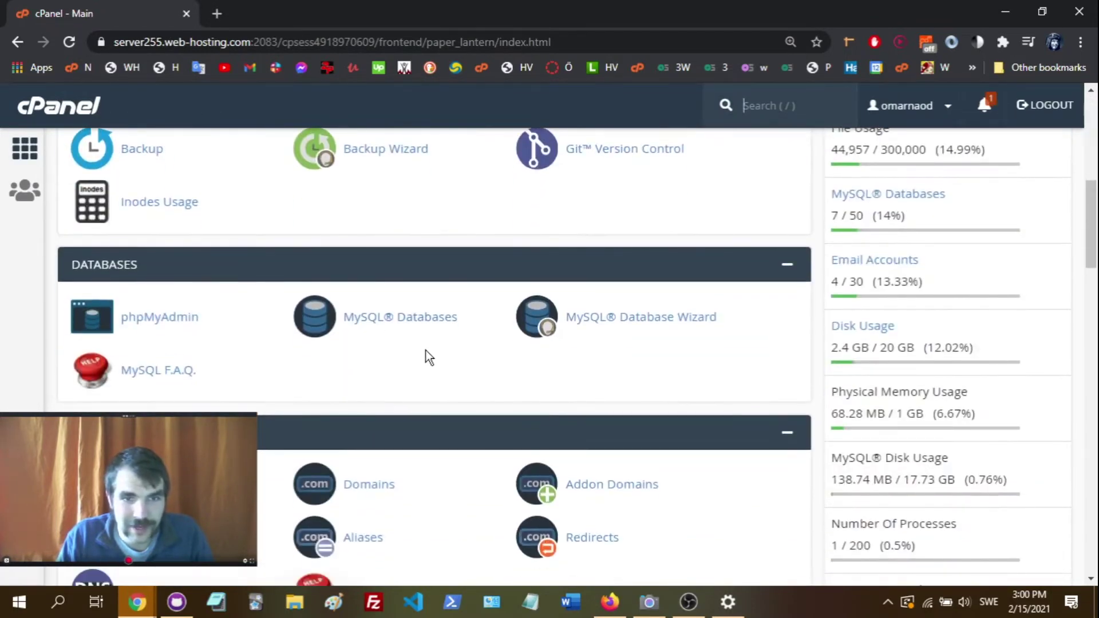
scroll(426, 351, down, 7)
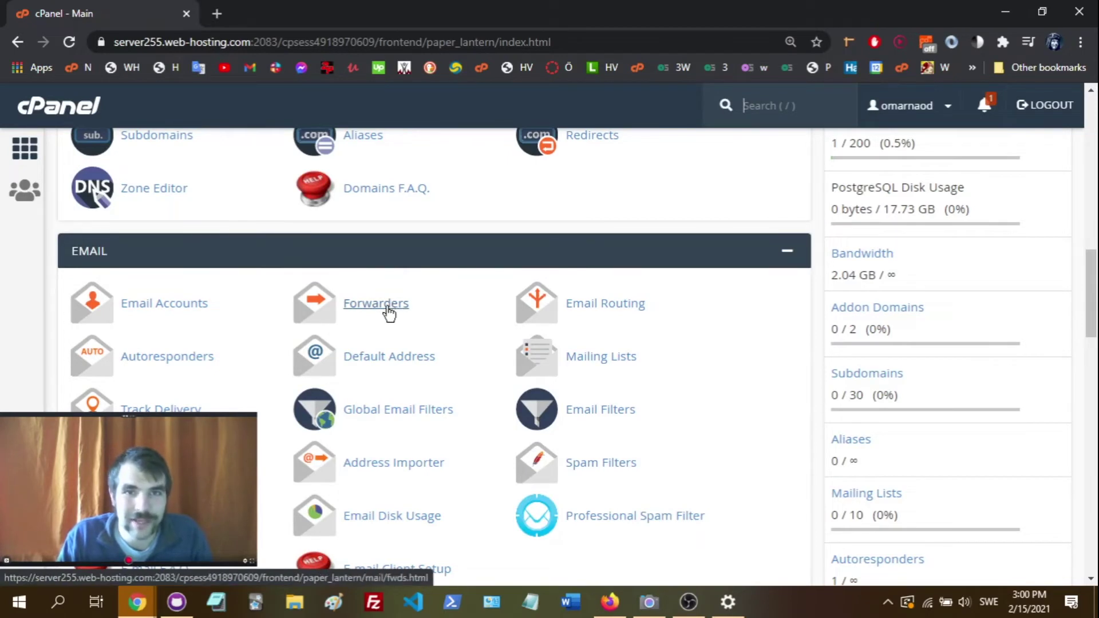
click(382, 308)
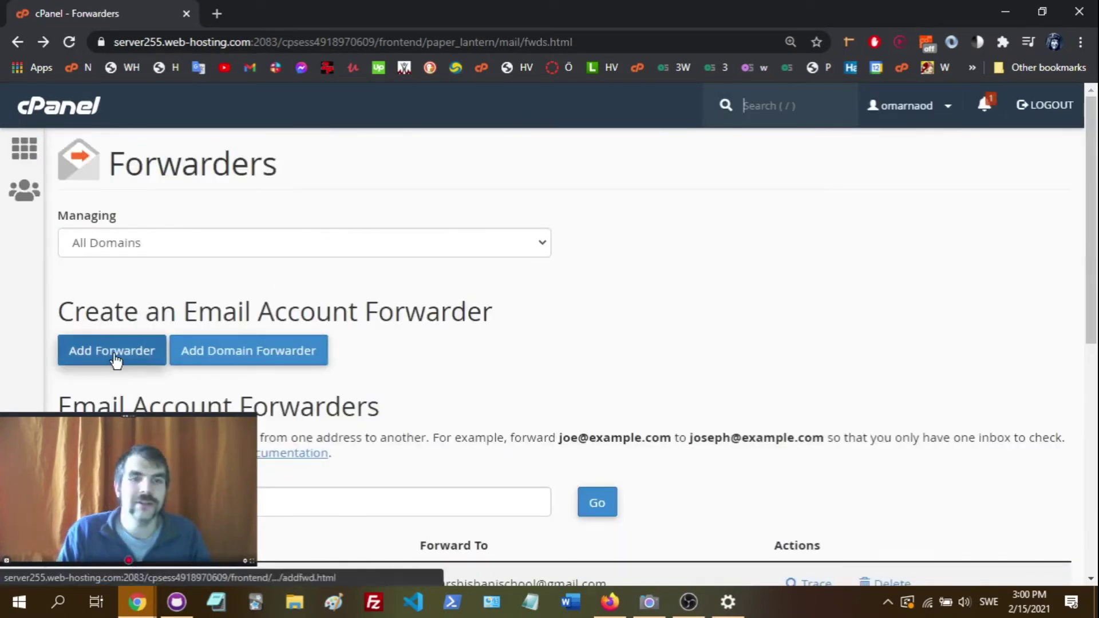
- Start a new forwarder and enter the new mailbox's username as the address to forward
click(113, 355)
click(191, 330)
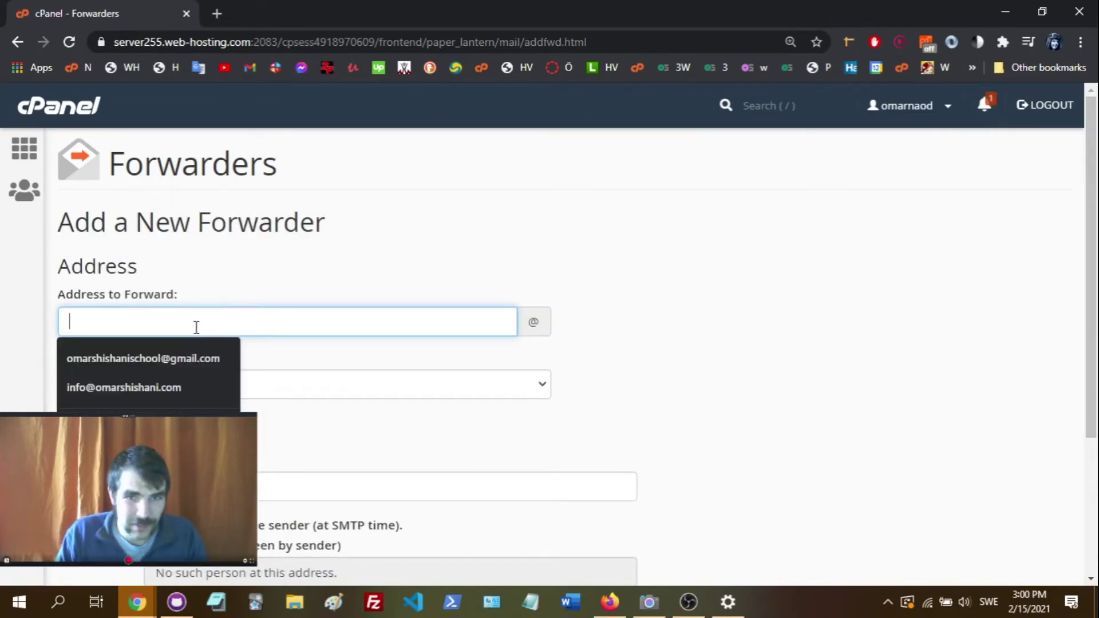
click(356, 273)
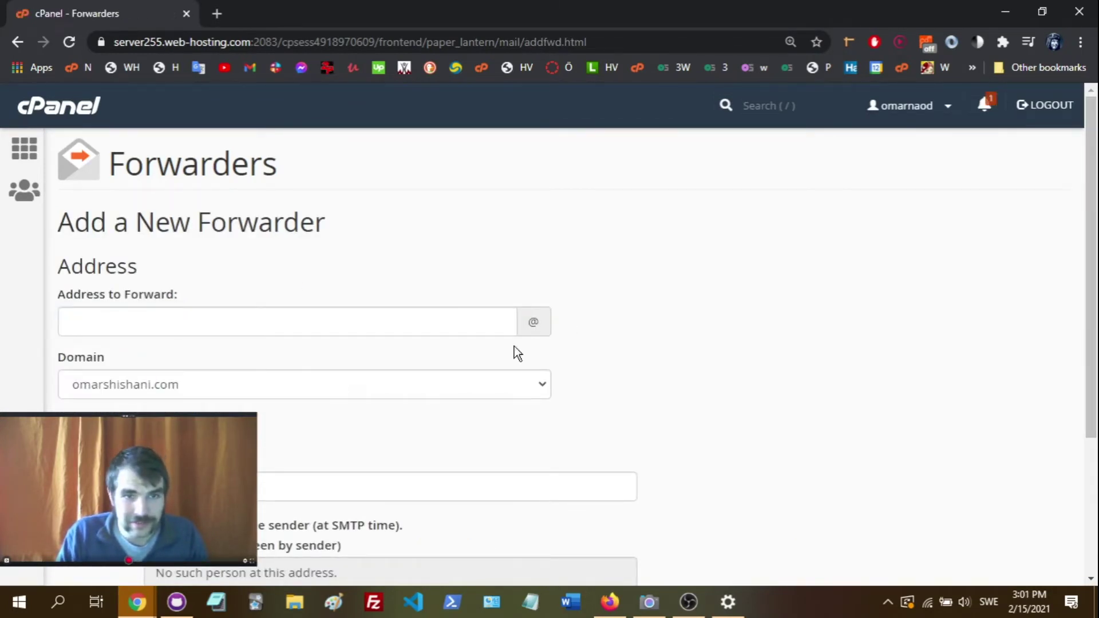
click(139, 321)
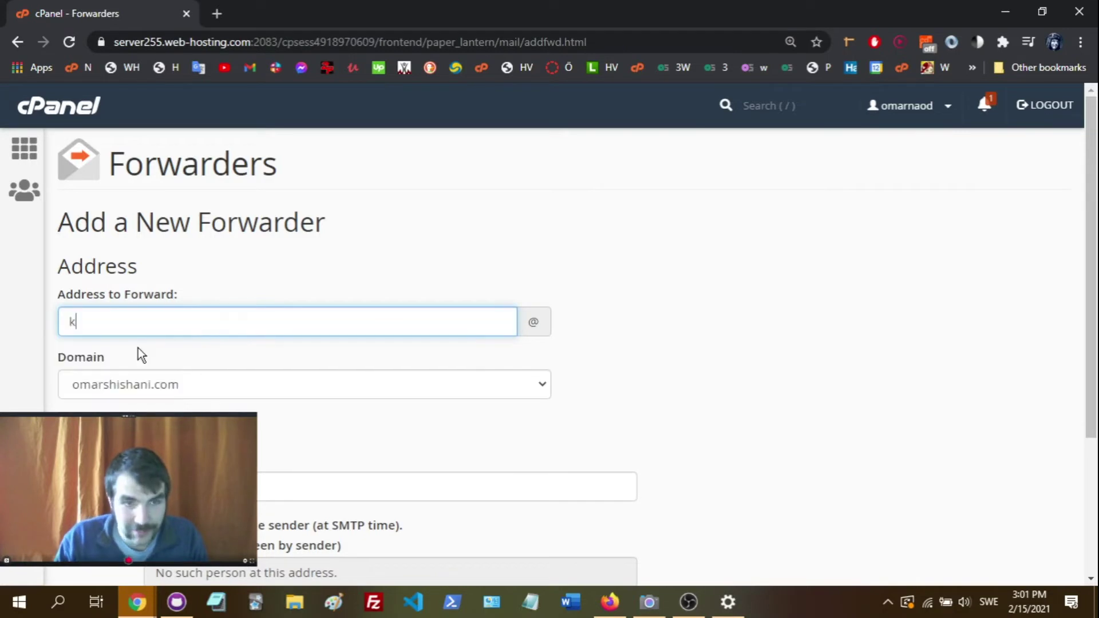
click(607, 301)
- Set the Gmail address as the forwarding destination and add the forwarder
scroll(600, 307, down, 3)
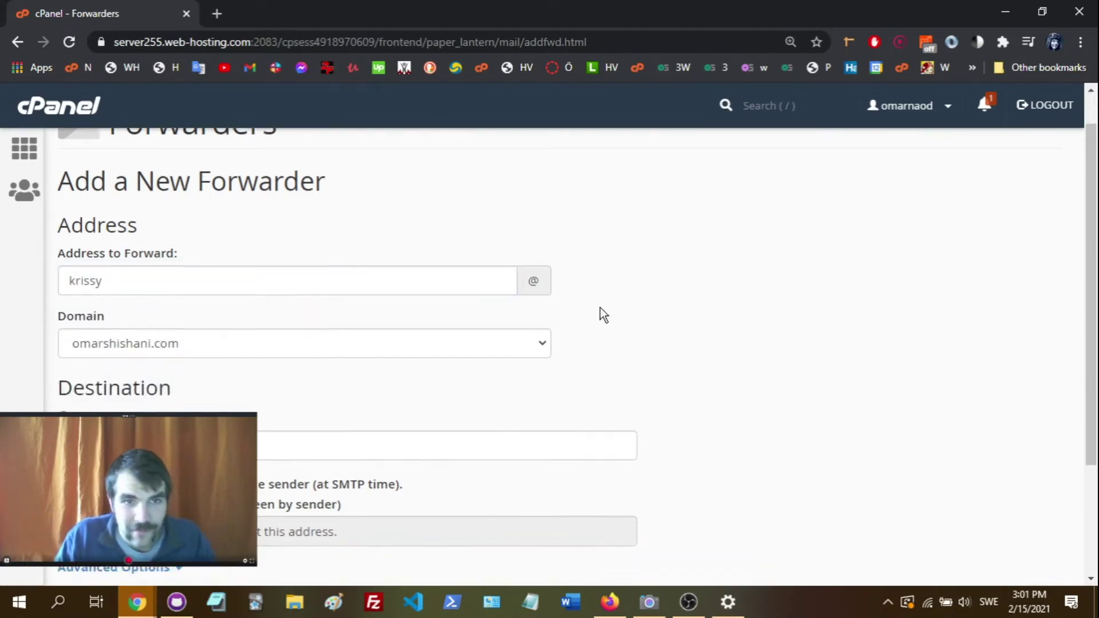
click(182, 316)
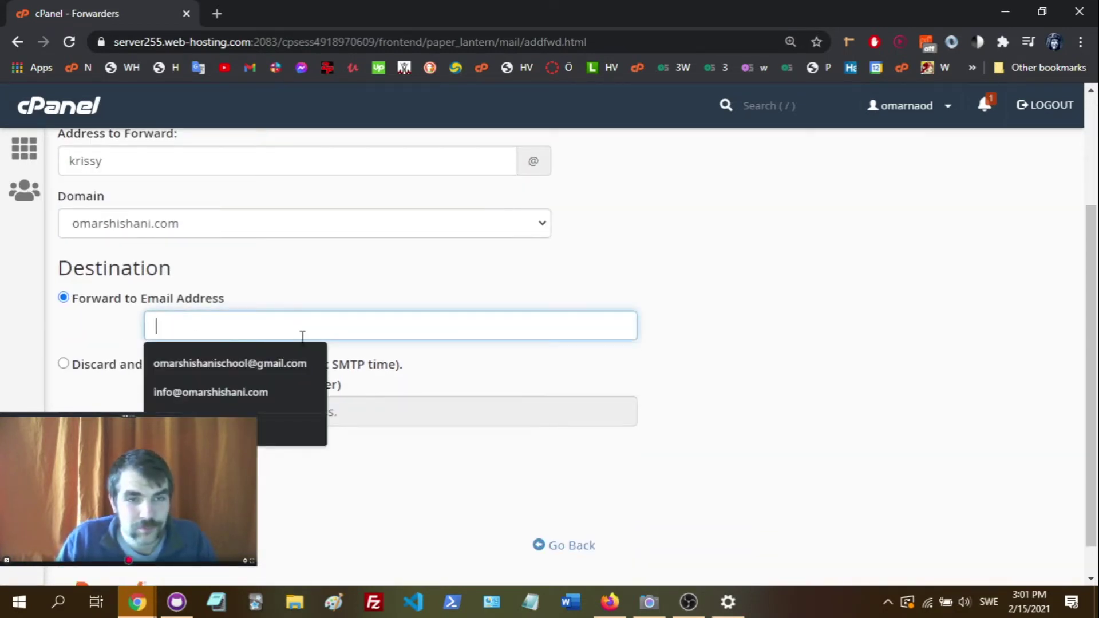
click(294, 361)
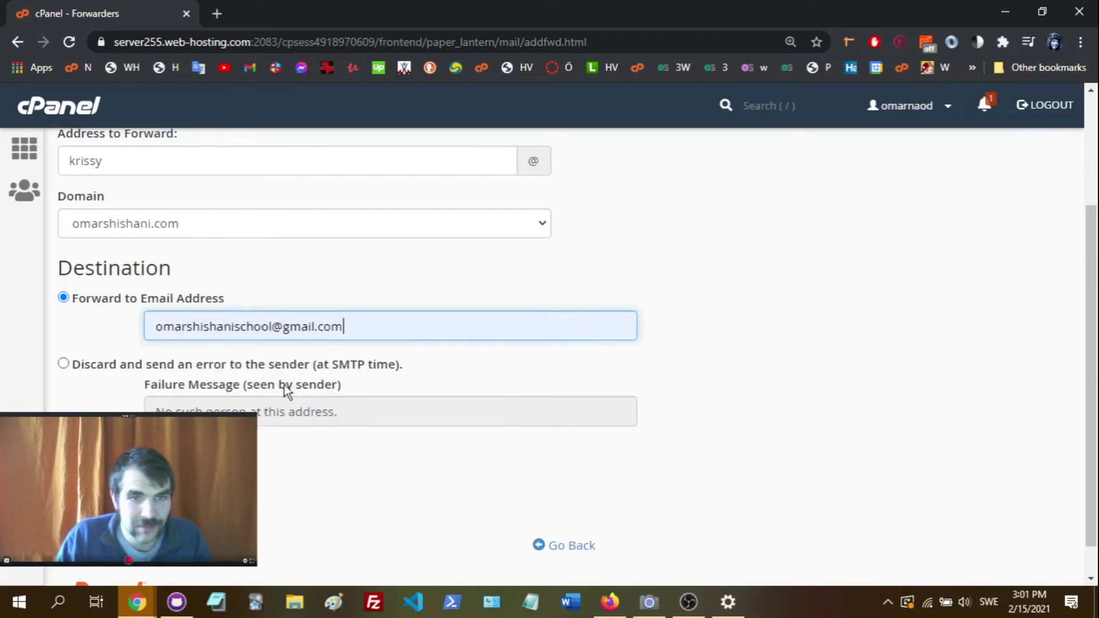
click(402, 487)
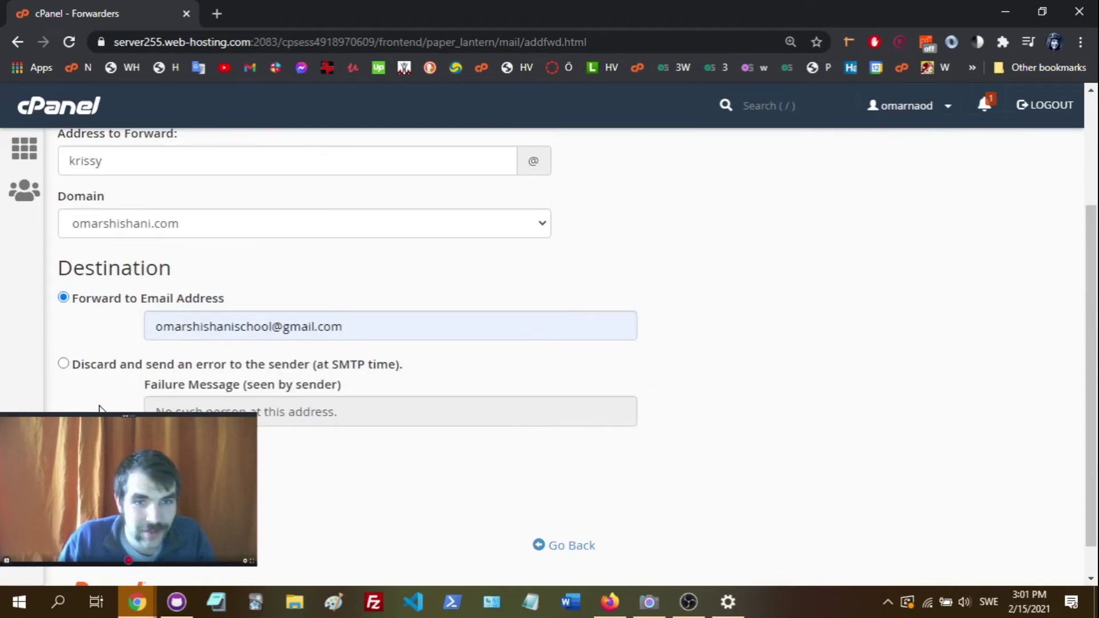
scroll(99, 408, down, 1)
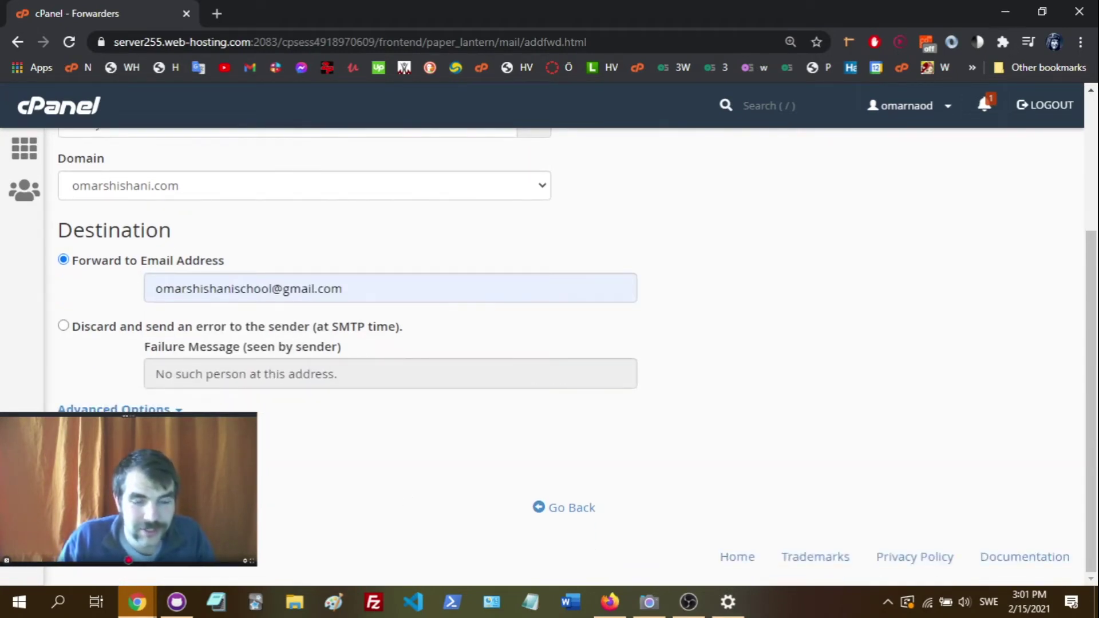
click(94, 444)
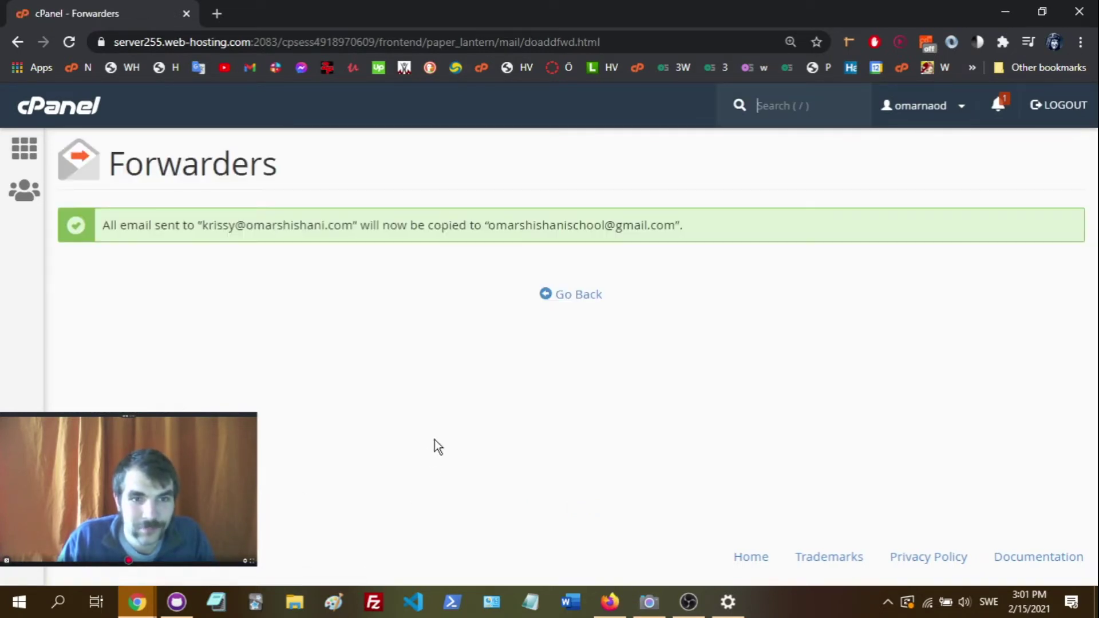
- Go back to the forwarders list and load Yahoo Mail in a new tab
click(573, 297)
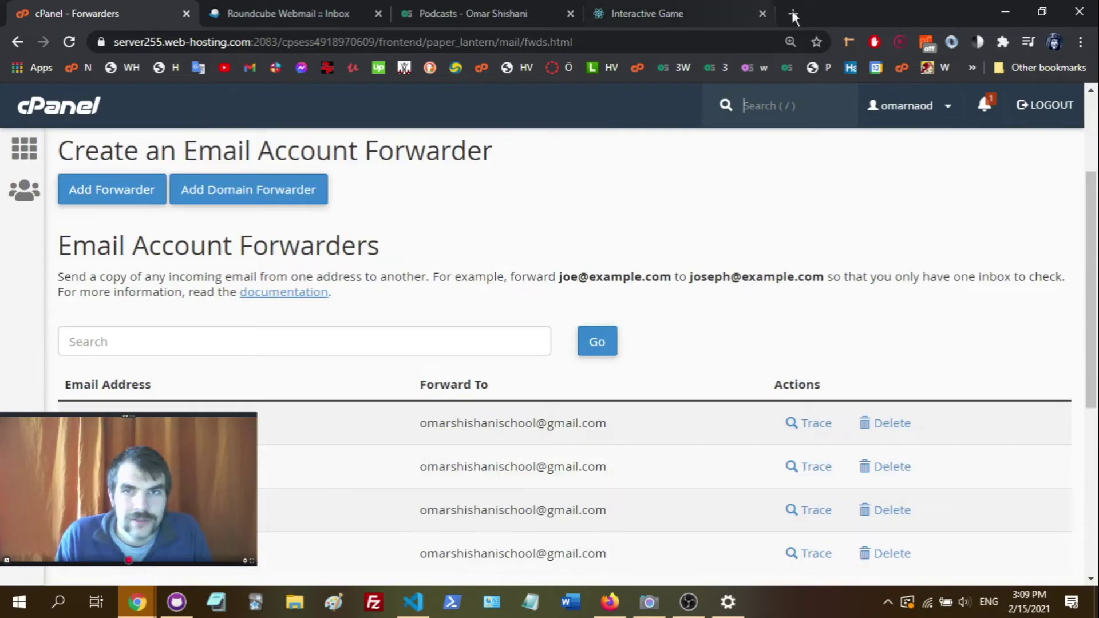
click(794, 14)
text(m)
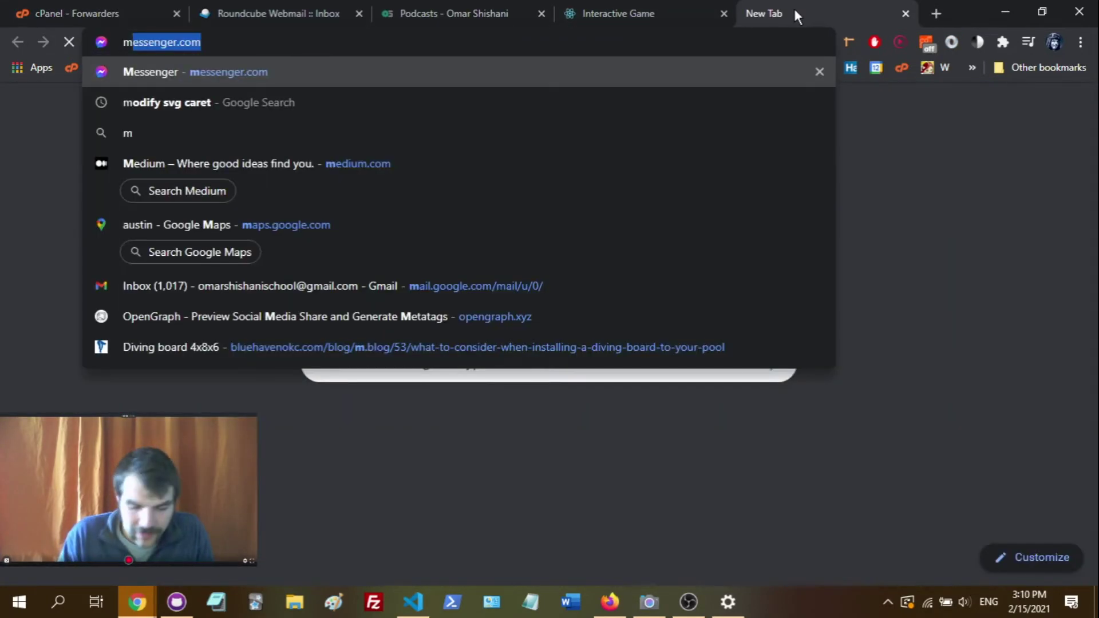
text(ail)
key(Return)
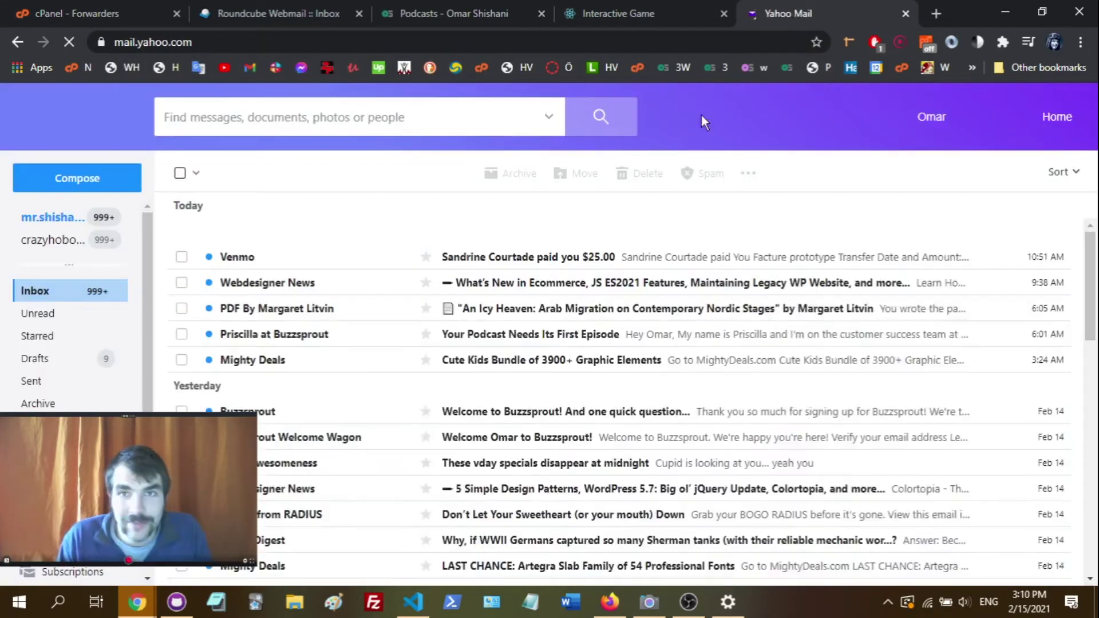
- Send a test email titled 'Test email from Yahoo!' to the new domain mailbox
click(95, 182)
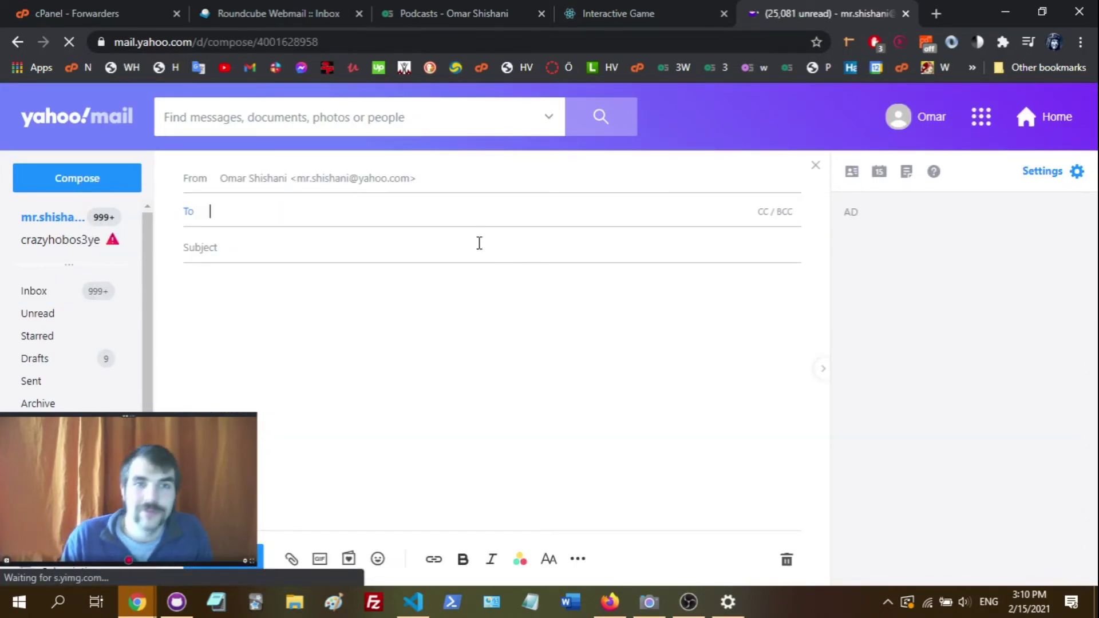
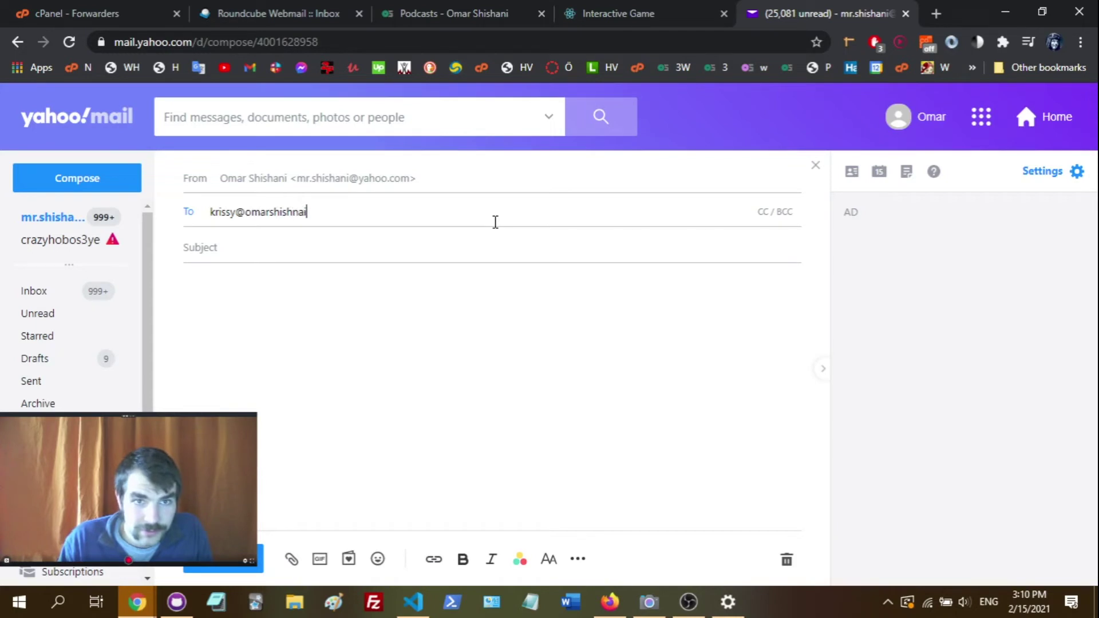
key(Return)
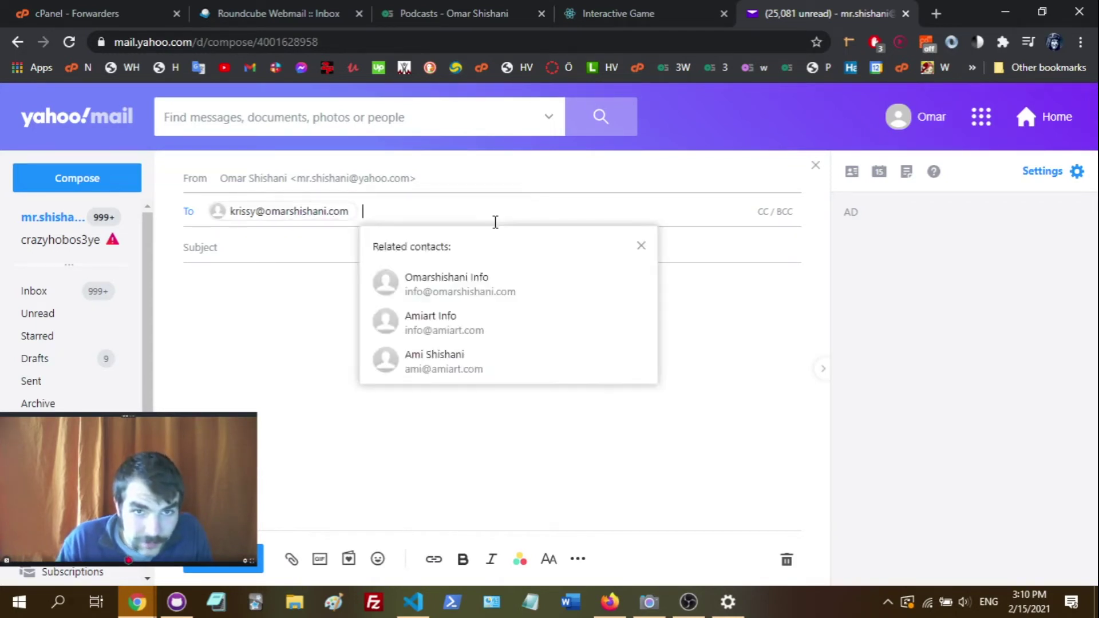
click(255, 246)
text(Test e)
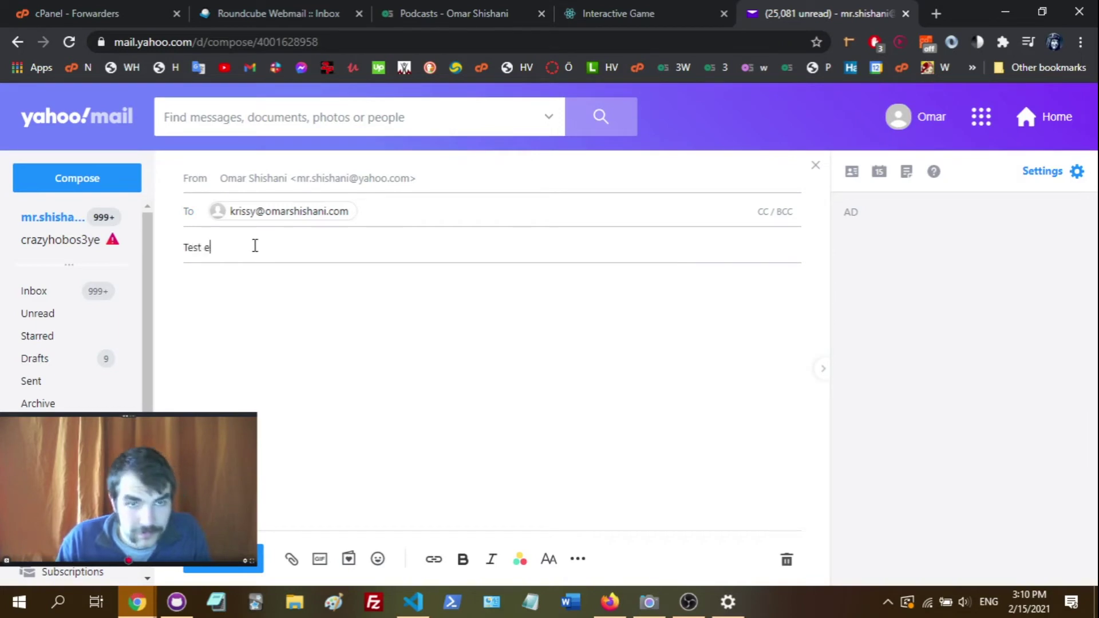
text(mail from Yahoo!)
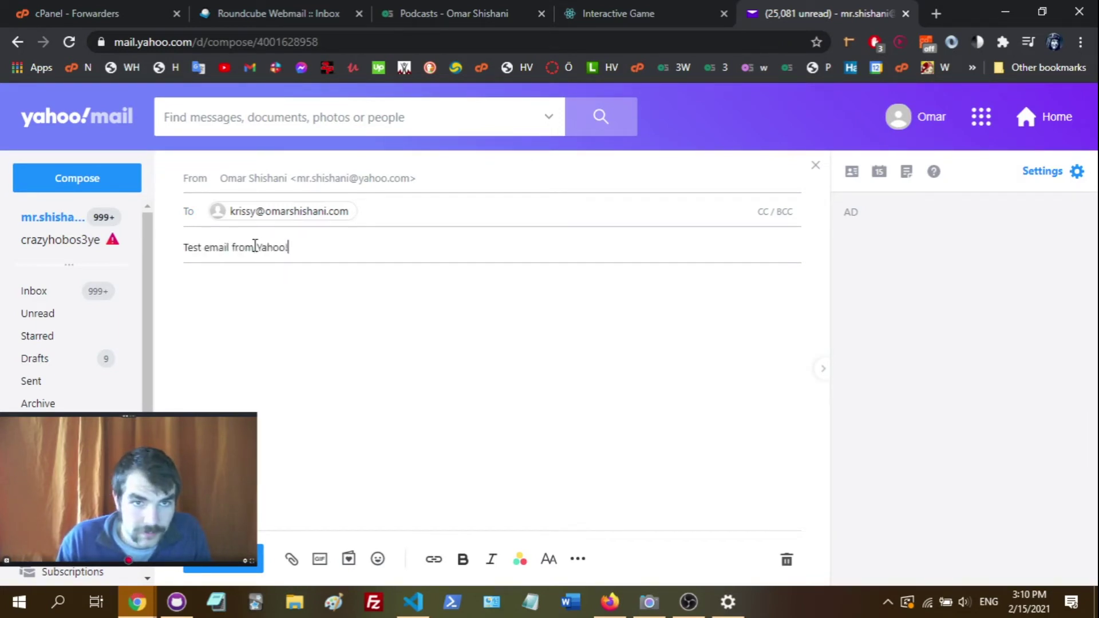
click(229, 558)
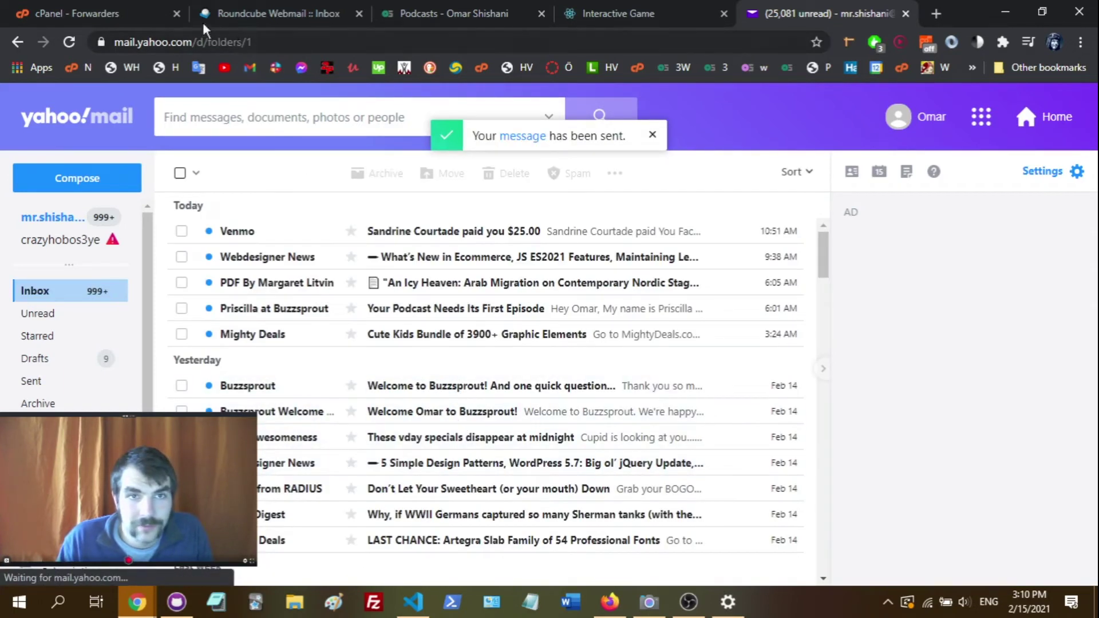
click(127, 8)
- Refresh the domain mailbox's Roundcube inbox to check for the Yahoo test email
click(289, 10)
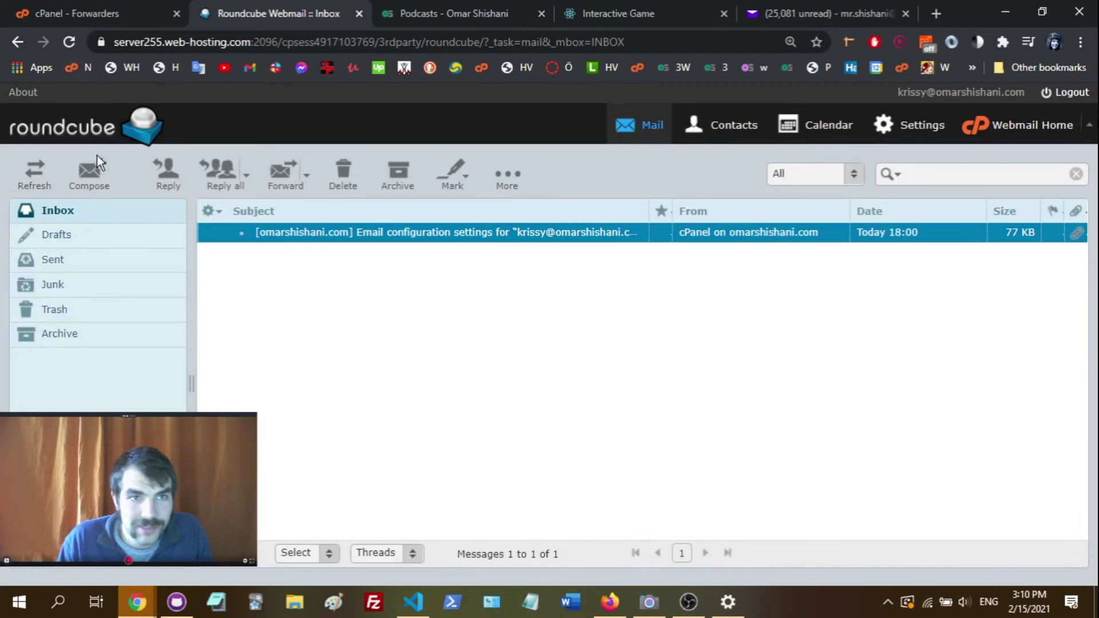
click(43, 174)
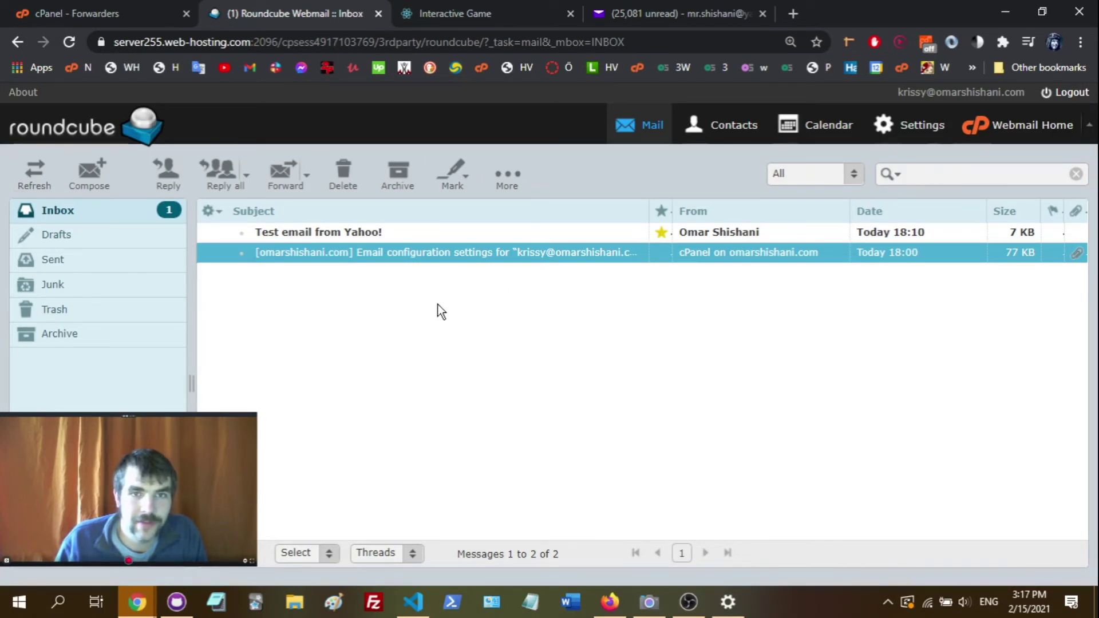
- Load Gmail in a new tab and open the forwarded 'Test email from Yahoo!' message
key(ctrl+t)
text(mail)
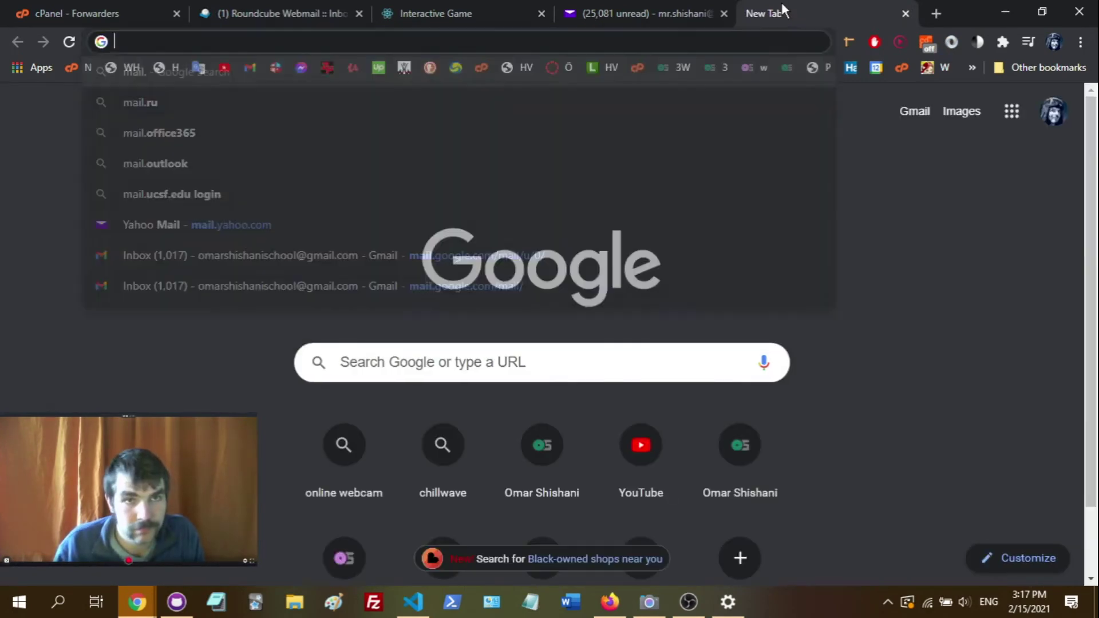
key(Return)
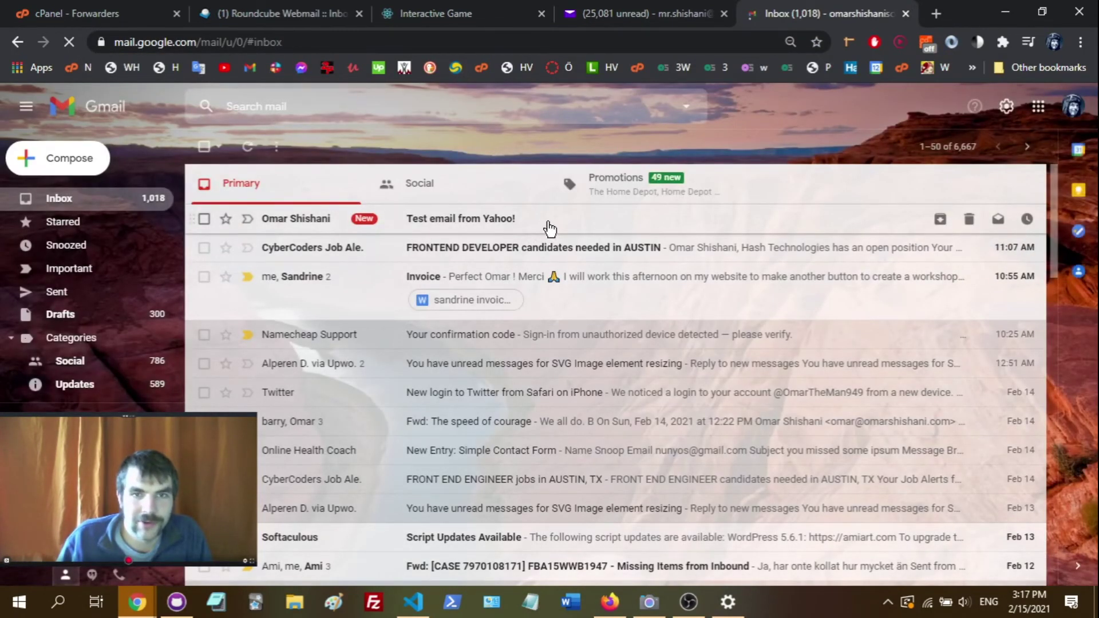
click(546, 226)
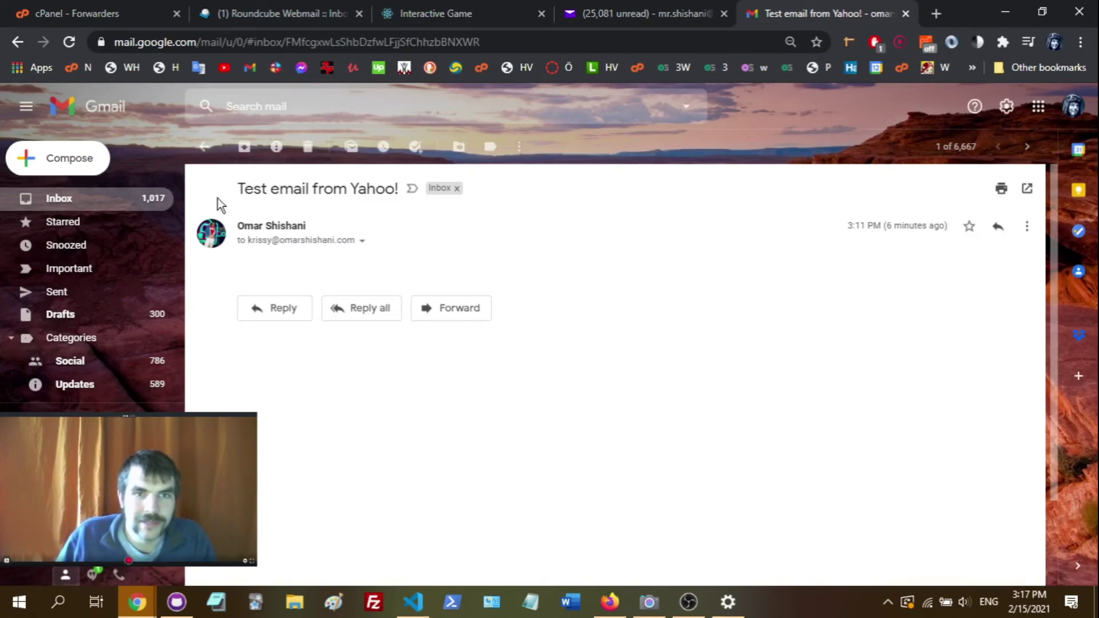
click(204, 147)
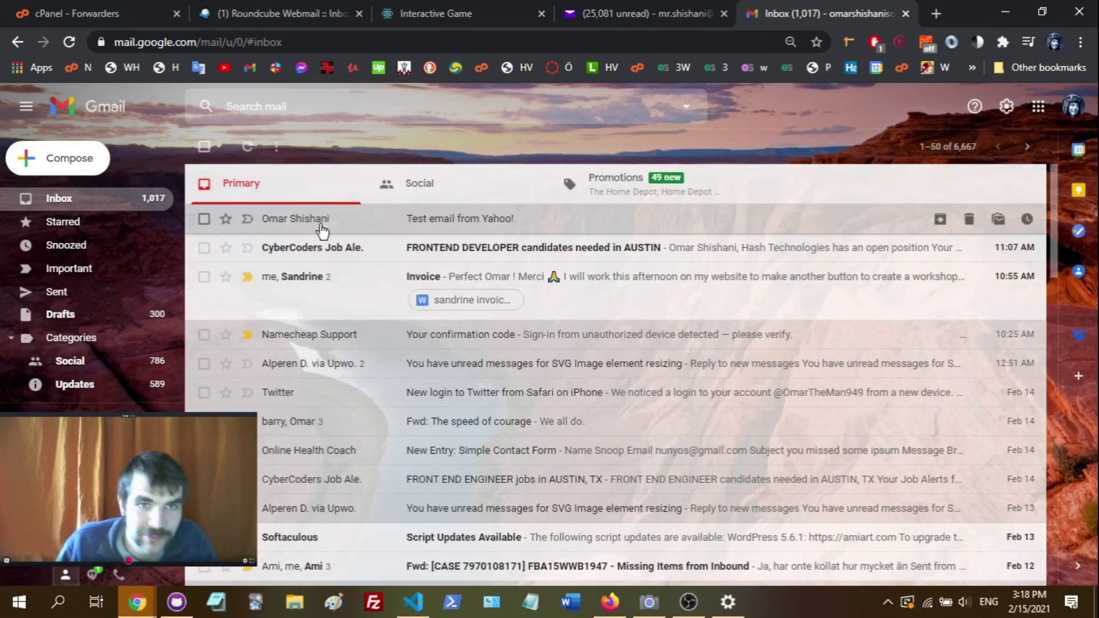
mouse_move(320, 228)
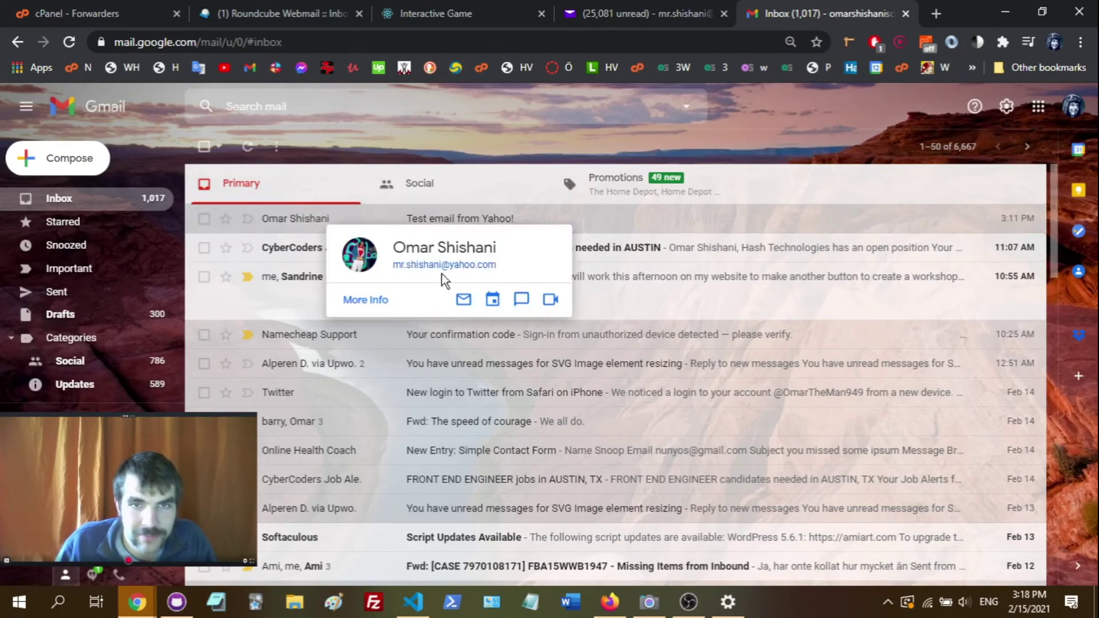
click(366, 219)
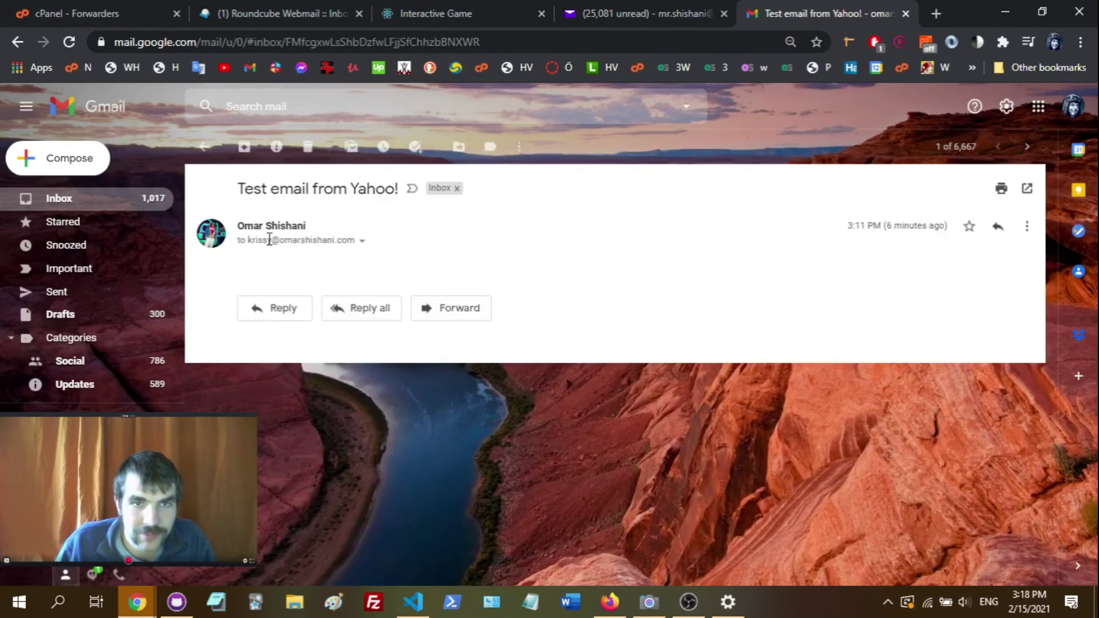